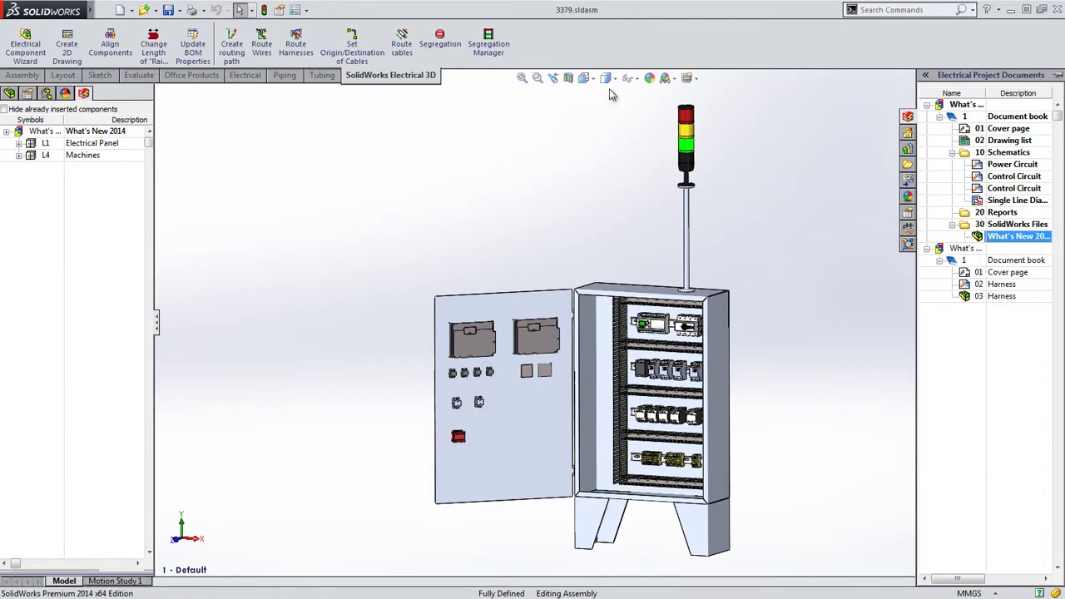
Show the Electrical Panel view and route wires for all components as a 3DSketch route using splines
{"action": "left_click", "coordinate": [588, 77]}
{"action": "left_click", "coordinate": [596, 178]}
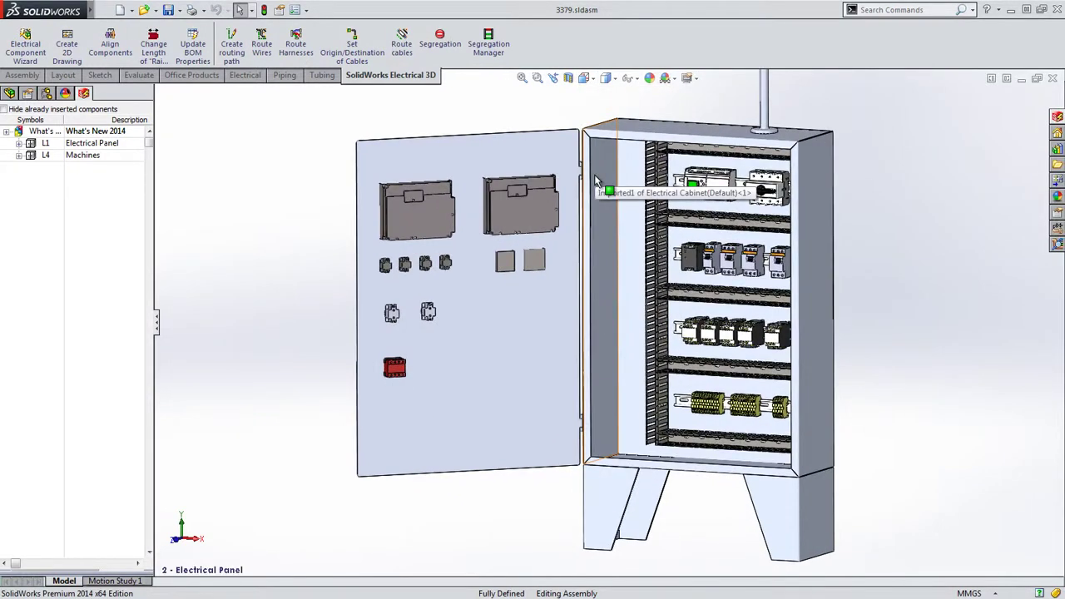
{"action": "left_click", "coordinate": [270, 57]}
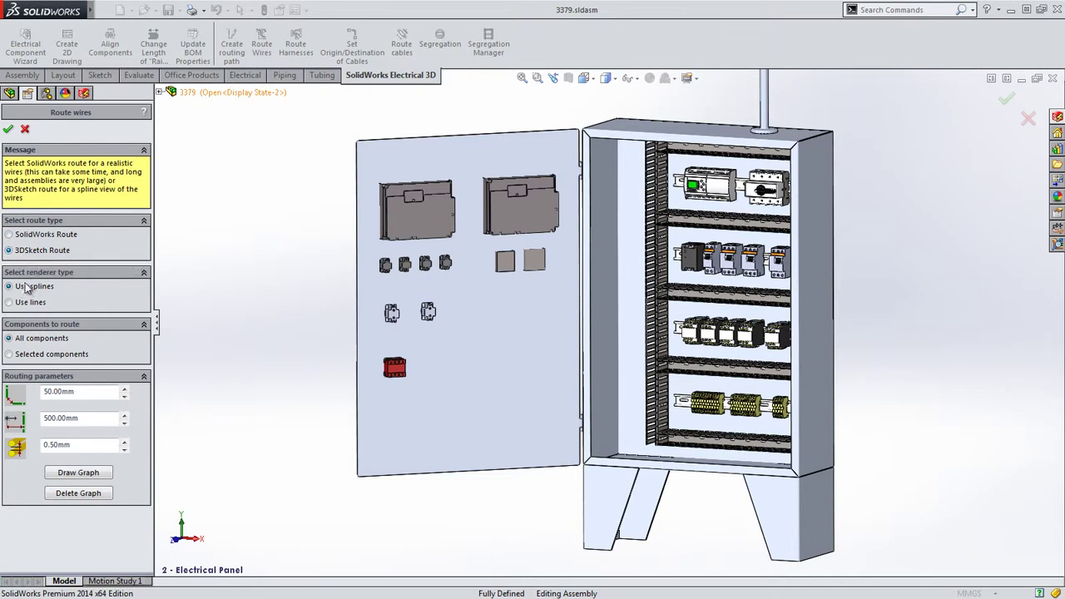
{"action": "left_click", "coordinate": [8, 129]}
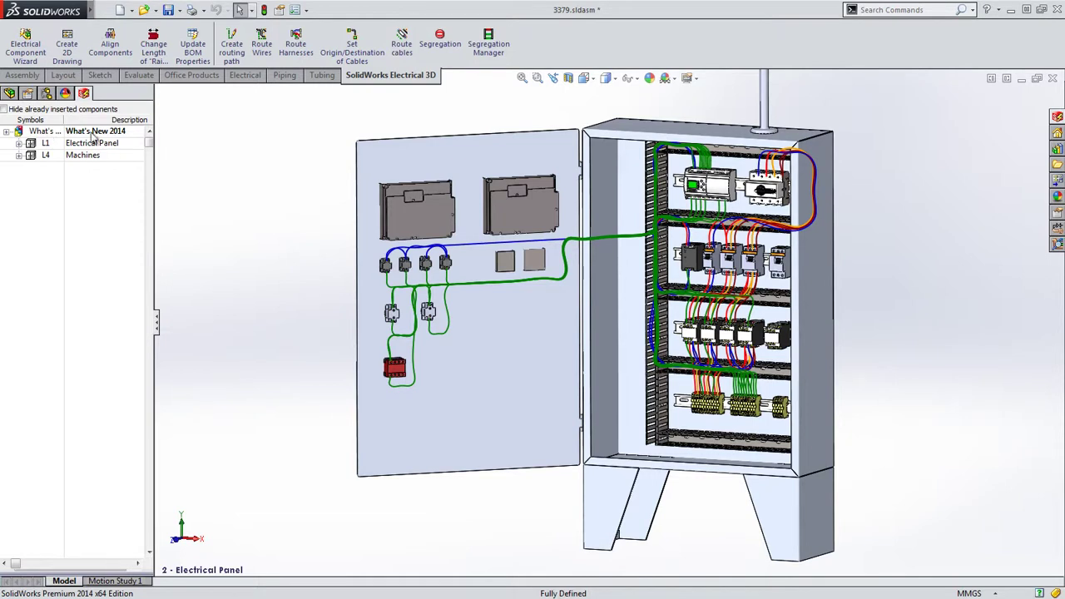
Close the electrical cabinet assembly, saving all modified documents
{"action": "left_click", "coordinate": [1052, 79]}
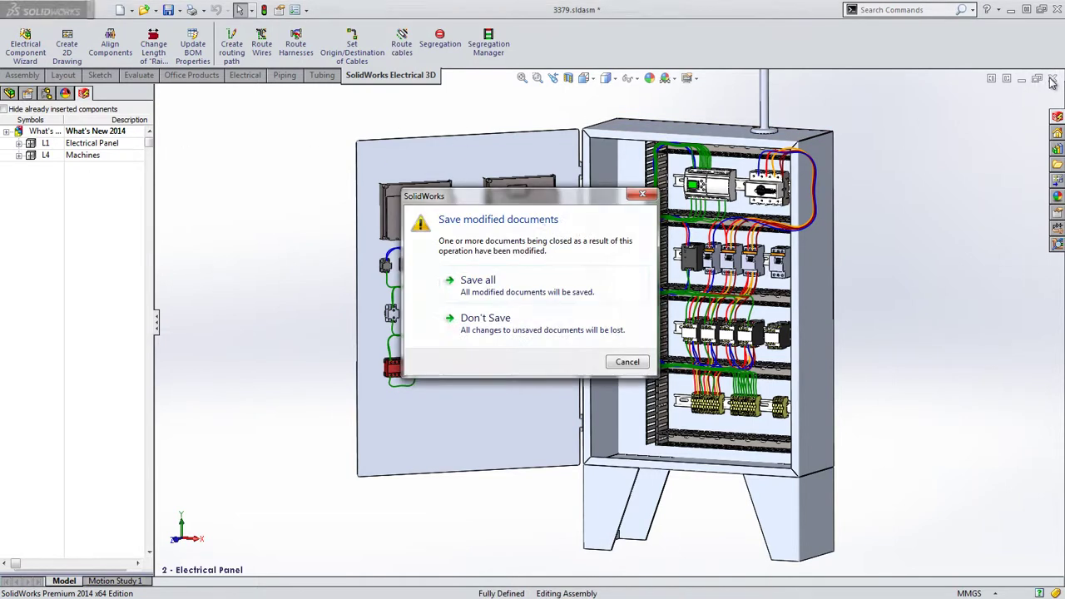
{"action": "left_click", "coordinate": [603, 283]}
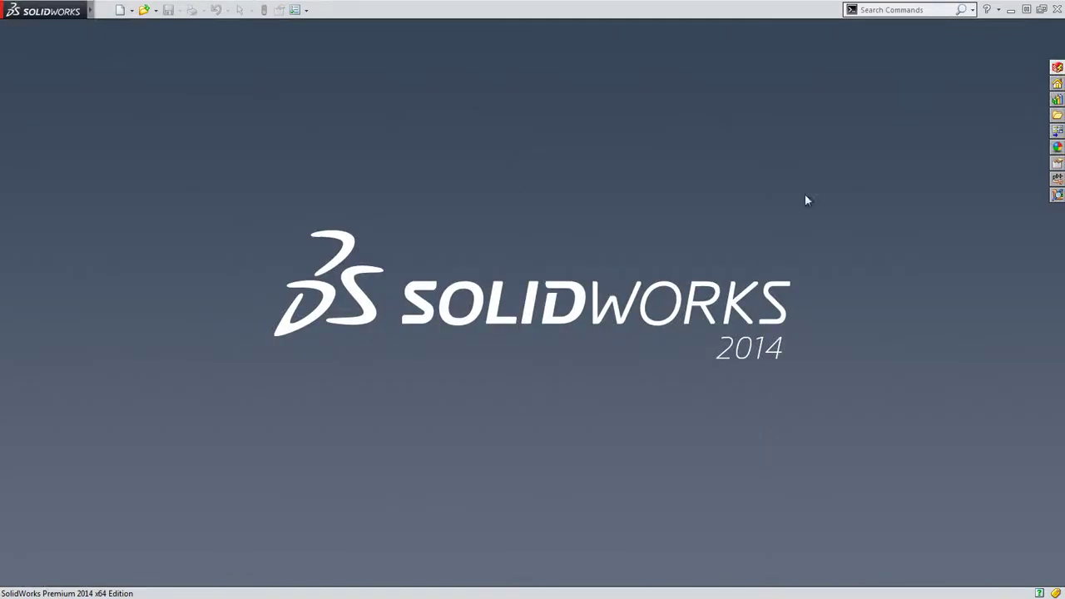
Review the 02 Harness drawing from the electrical project documents and close it
{"action": "left_click", "coordinate": [1054, 70]}
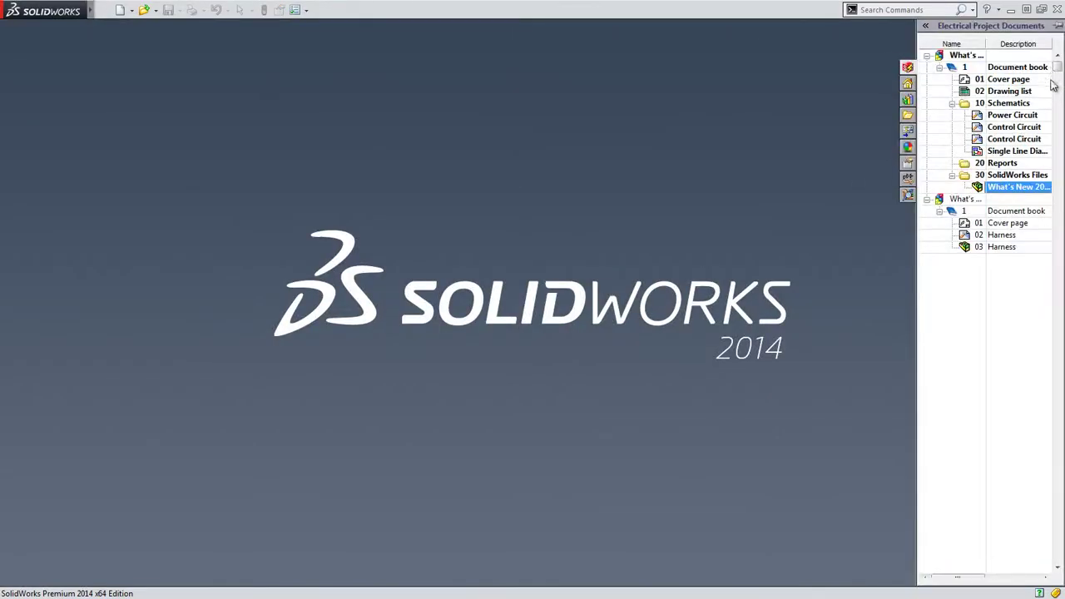
{"action": "double_click", "coordinate": [1005, 237]}
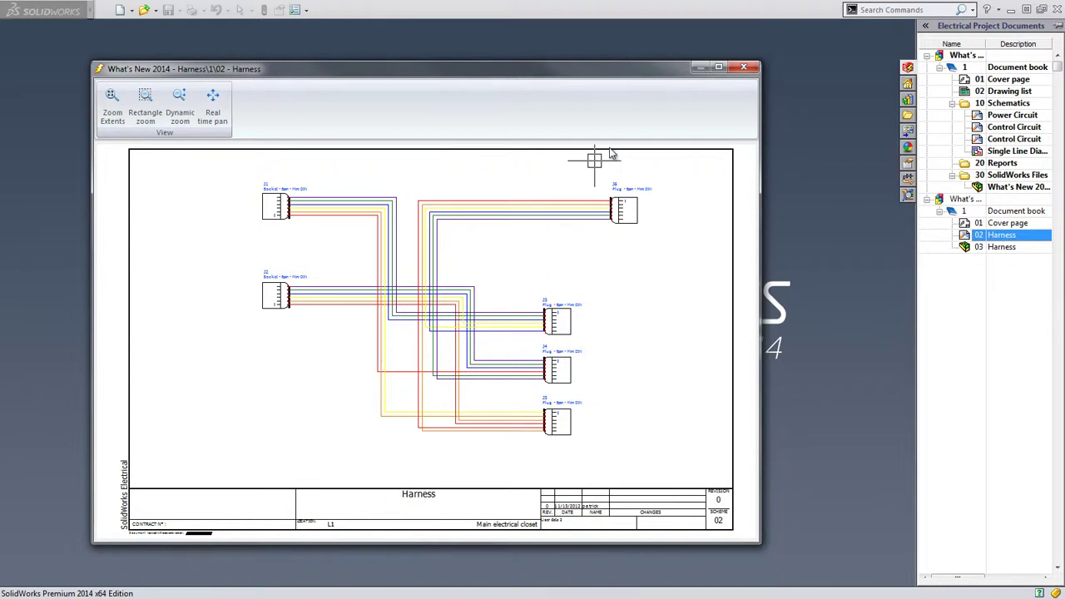
{"action": "left_click", "coordinate": [744, 67]}
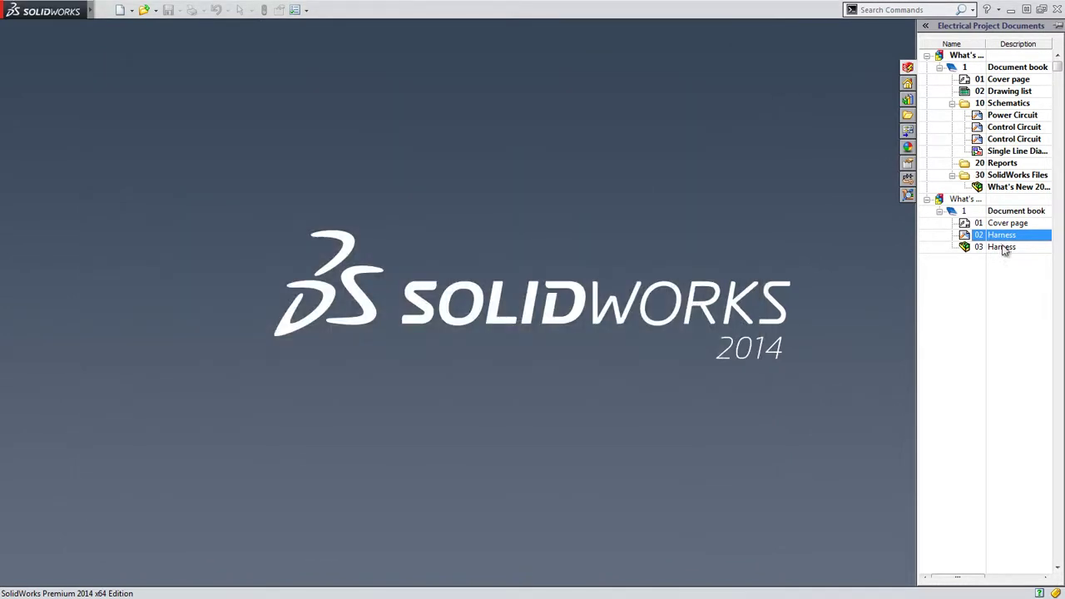
Open the 03 Harness assembly, list the components of location L1, and return to the assembly's feature tree
{"action": "double_click", "coordinate": [1002, 248]}
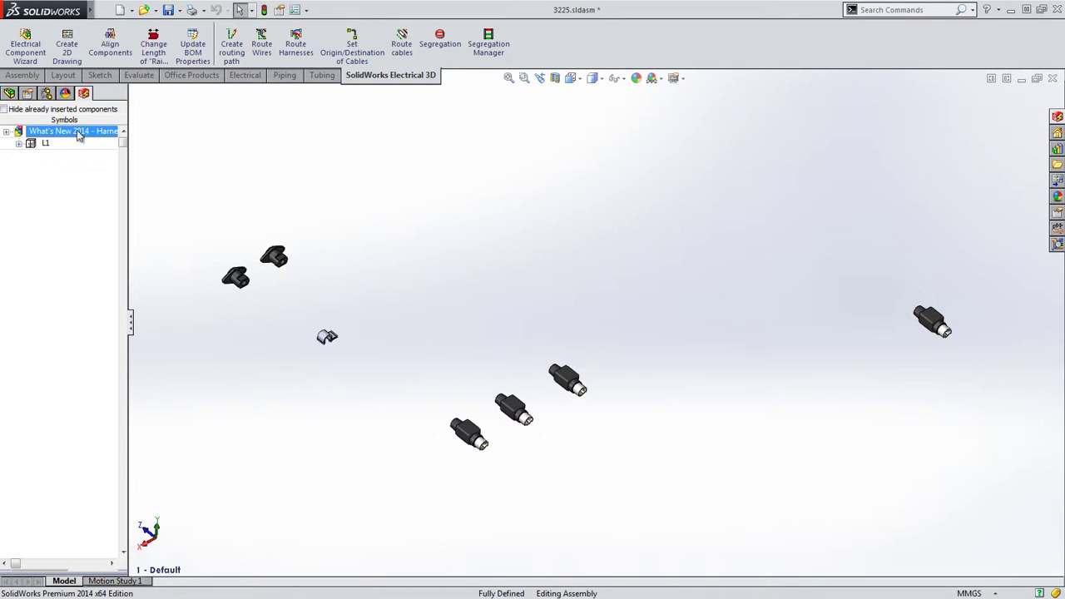
{"action": "left_click", "coordinate": [18, 144]}
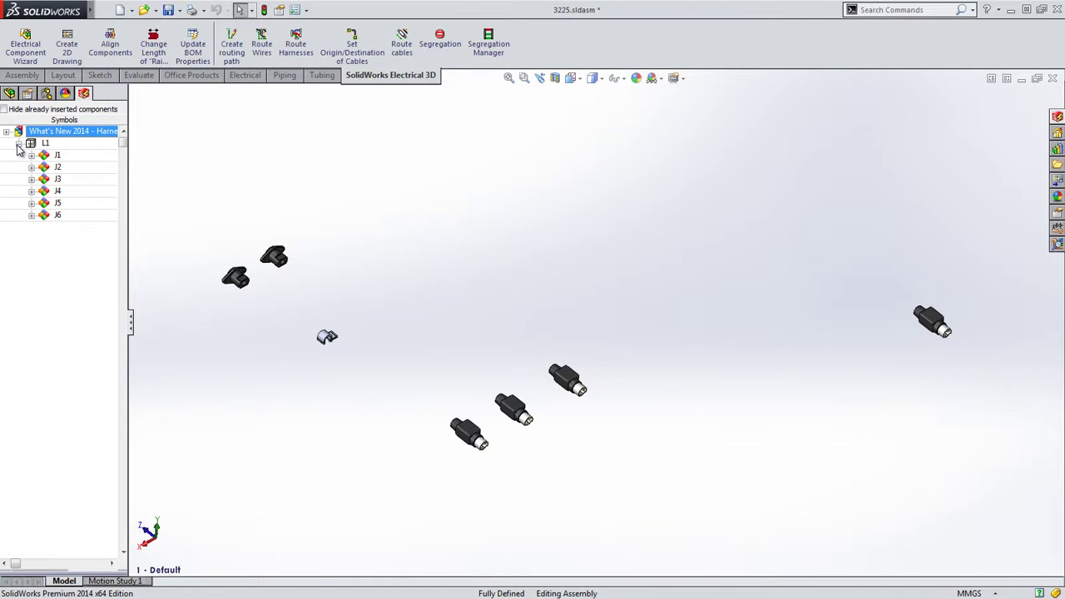
{"action": "left_click", "coordinate": [9, 94]}
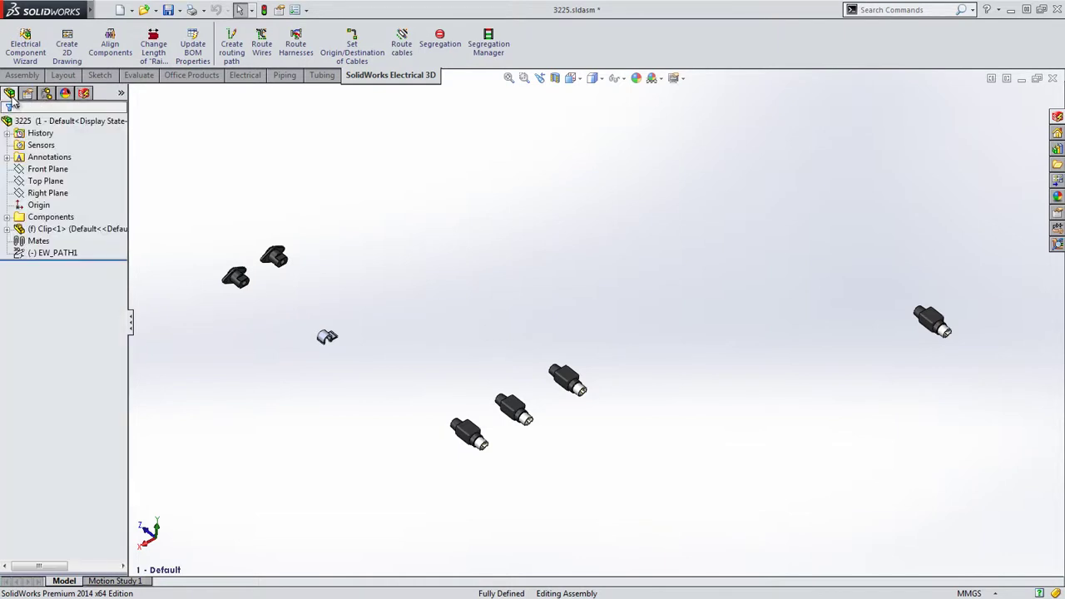
Route only the selected harness H1 between its connectors with Route Harnesses
{"action": "left_click", "coordinate": [293, 48]}
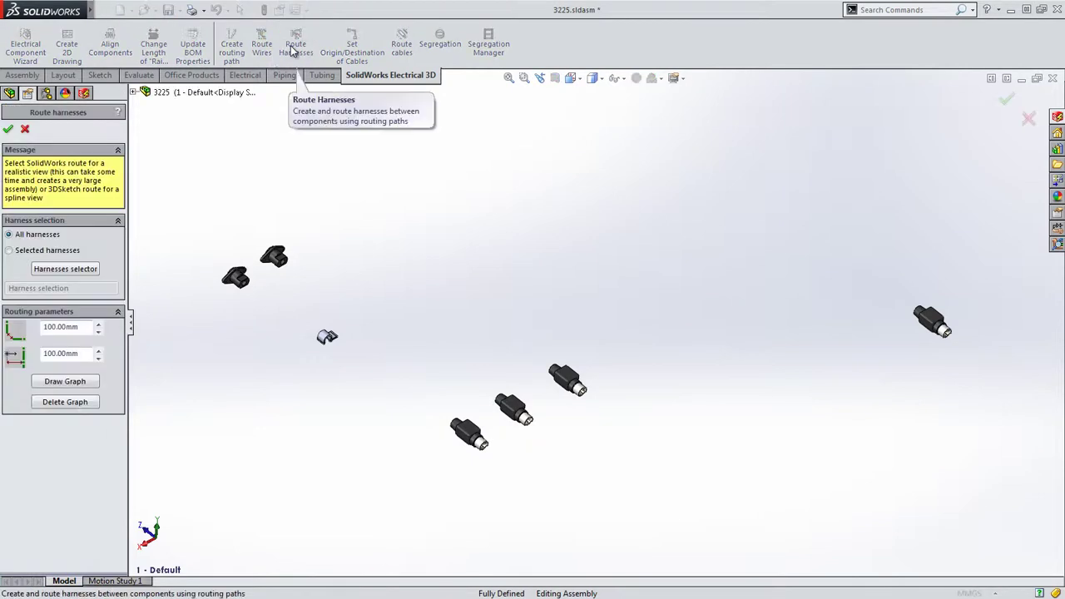
{"action": "left_click", "coordinate": [83, 271]}
{"action": "left_click", "coordinate": [337, 277]}
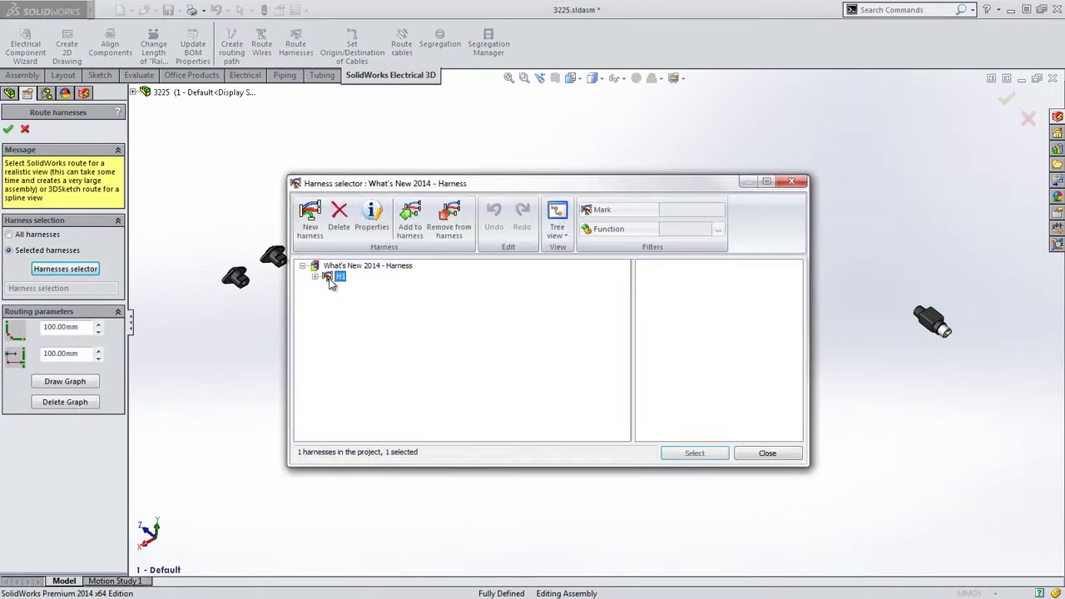
{"action": "left_click", "coordinate": [693, 453]}
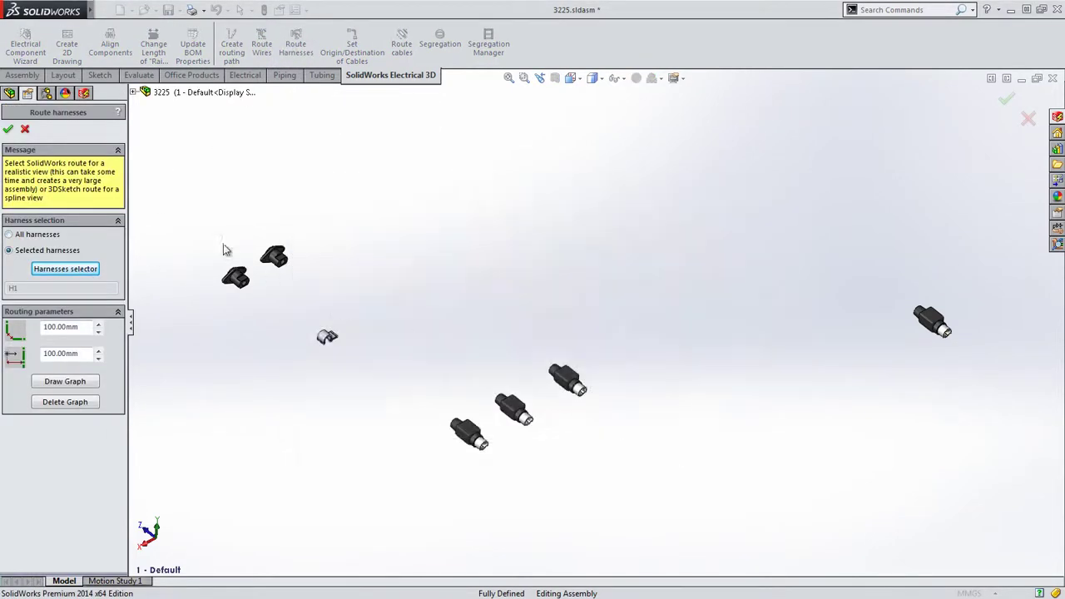
{"action": "left_click", "coordinate": [8, 129]}
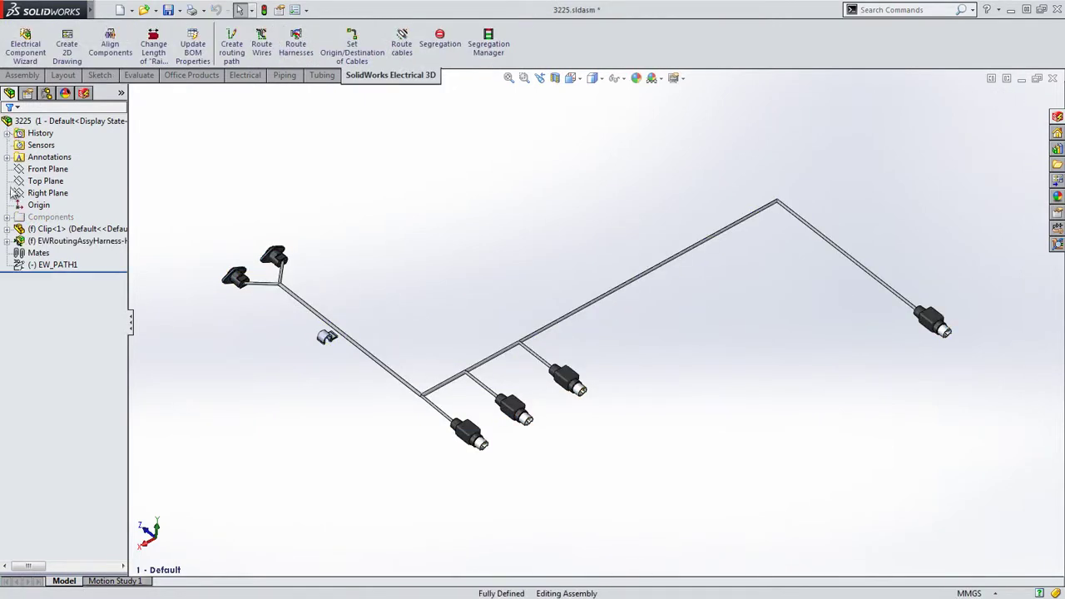
Look through the contents of the routed harness subassembly and its route parts
{"action": "left_click", "coordinate": [8, 240]}
{"action": "left_click", "coordinate": [20, 336]}
{"action": "left_click", "coordinate": [20, 336]}
{"action": "left_click", "coordinate": [8, 242]}
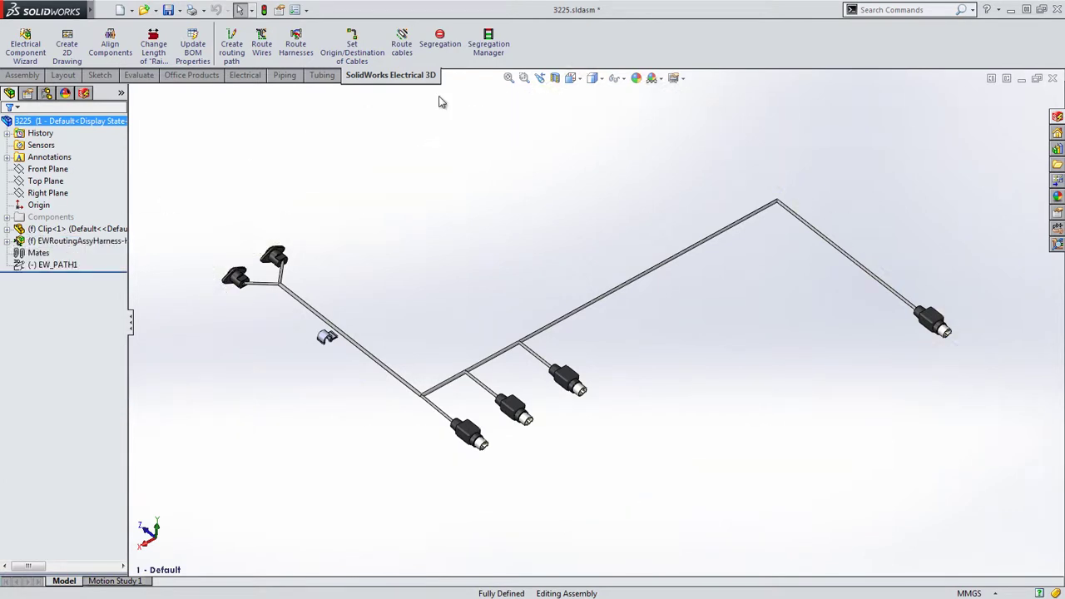
Temporarily hide the sockets to inspect the wire ends inside them, and return to the full harness view
{"action": "left_click", "coordinate": [524, 78]}
{"action": "left_click_drag", "start_coordinate": [191, 202], "coordinate": [347, 339]}
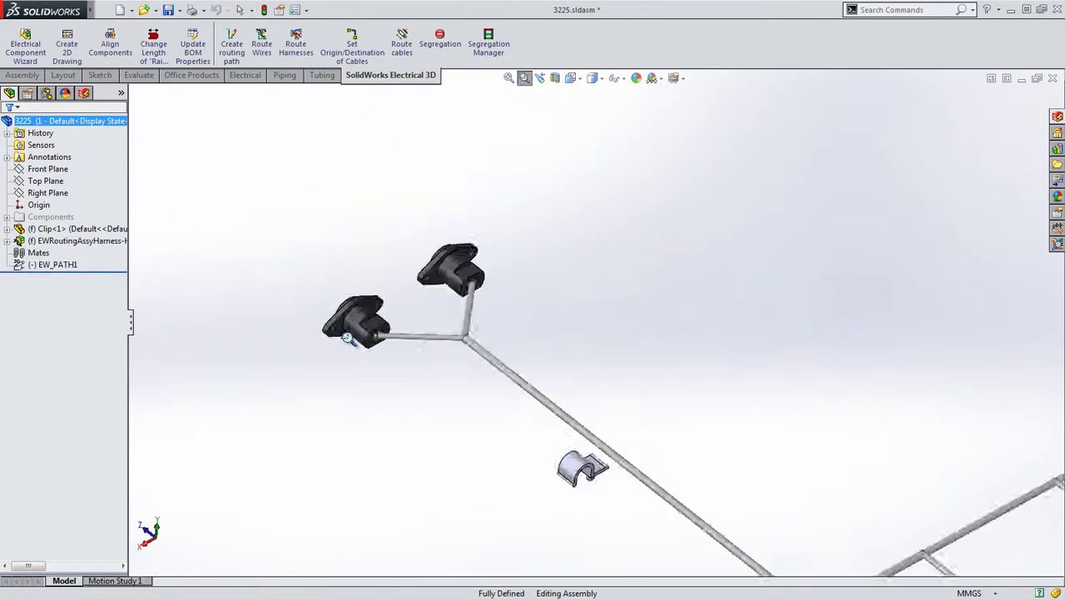
{"action": "key", "text": "Escape"}
{"action": "key", "text": "Tab"}
{"action": "key", "text": "Tab"}
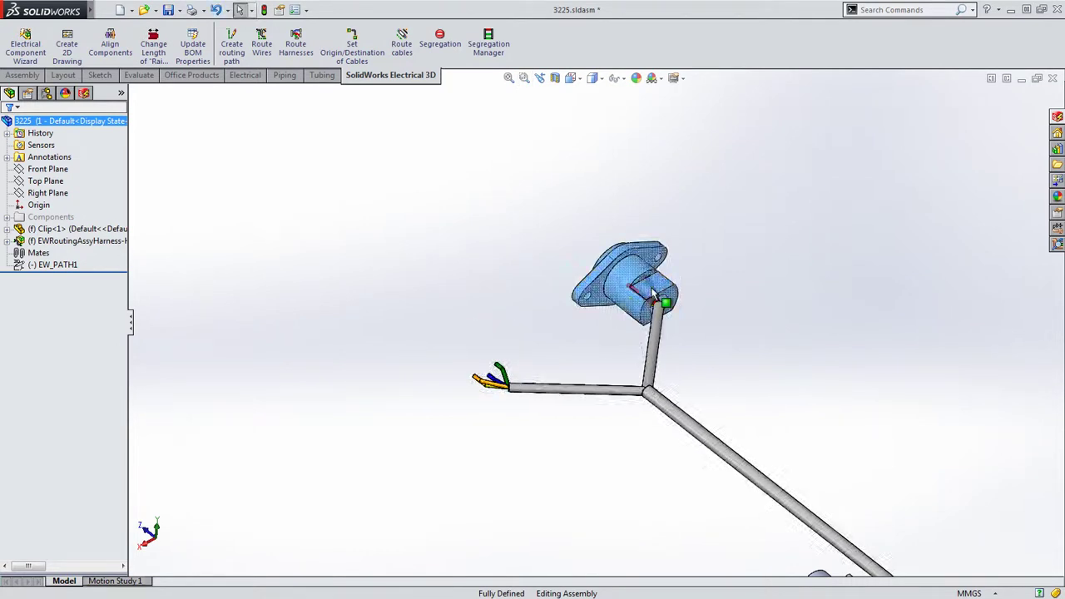
{"action": "key", "text": "shift+Tab"}
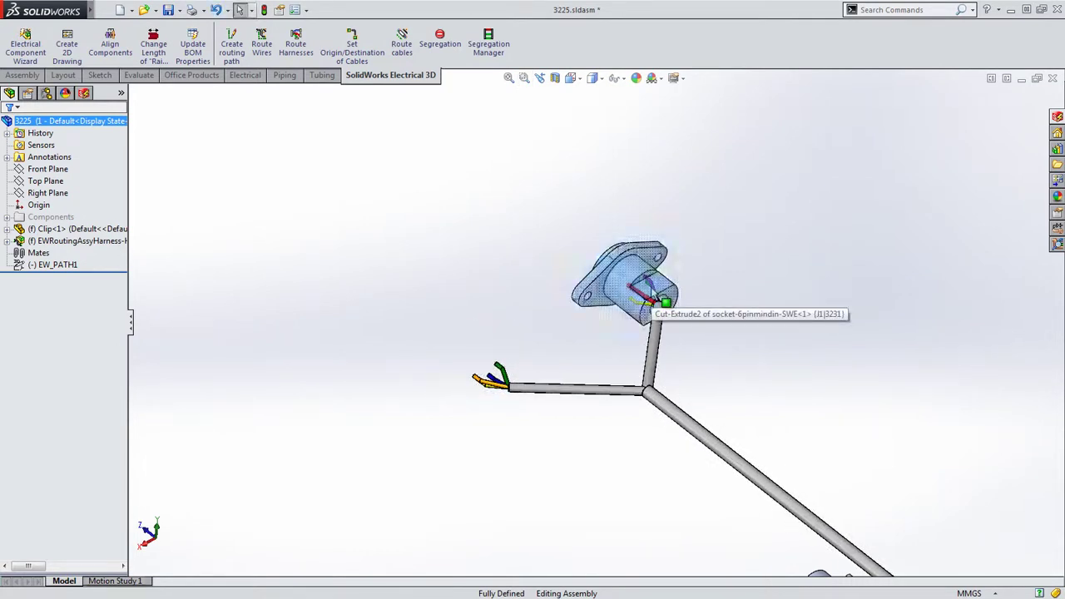
{"action": "key", "text": "shift+Tab"}
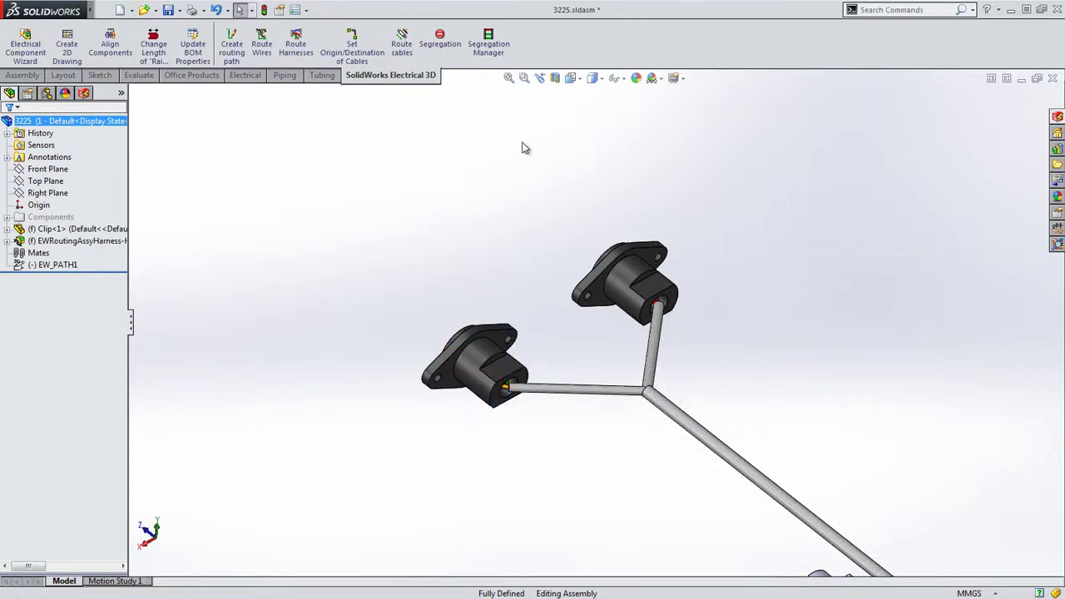
{"action": "left_click", "coordinate": [541, 78]}
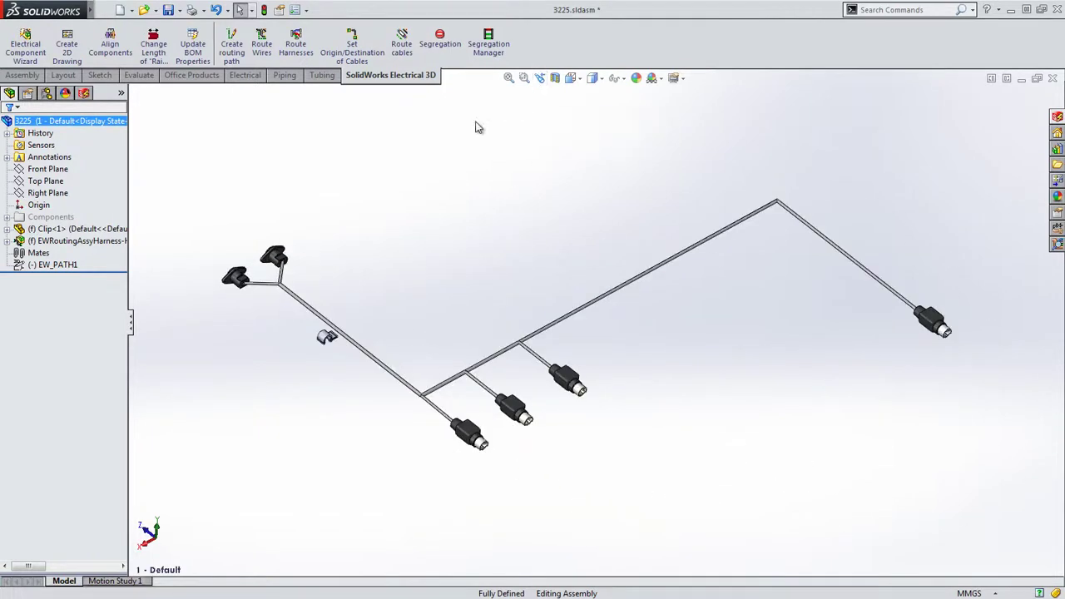
Move the clip component into the harness routing subassembly and open that subassembly's route for editing
{"action": "left_click_drag", "start_coordinate": [73, 229], "coordinate": [80, 241]}
{"action": "right_click", "coordinate": [78, 231]}
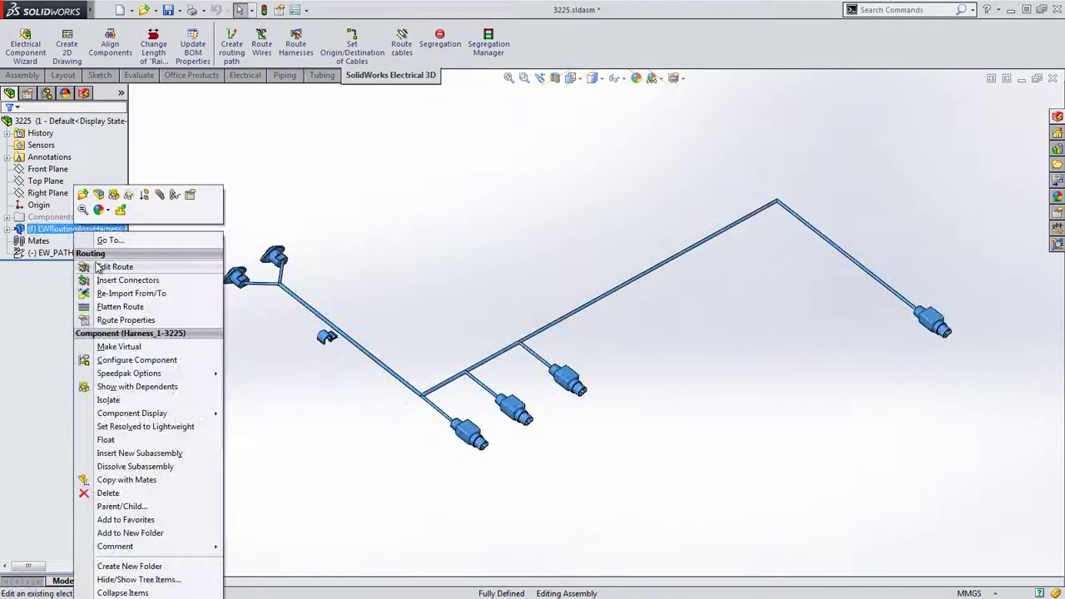
{"action": "left_click", "coordinate": [96, 267]}
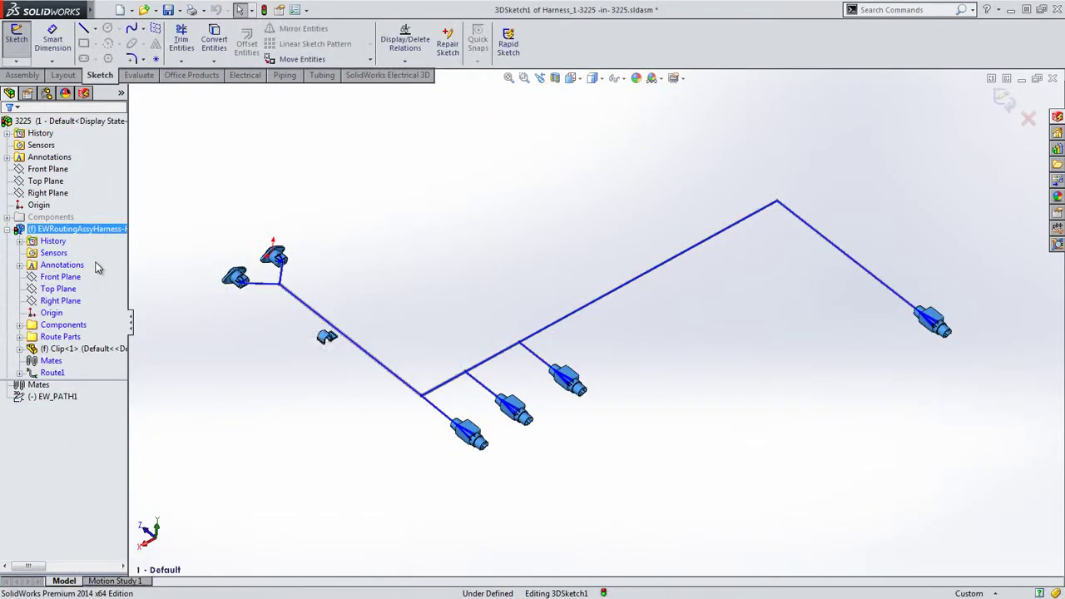
Route the main harness segment leading from the two sockets through the clip's axis
{"action": "left_click", "coordinate": [243, 75]}
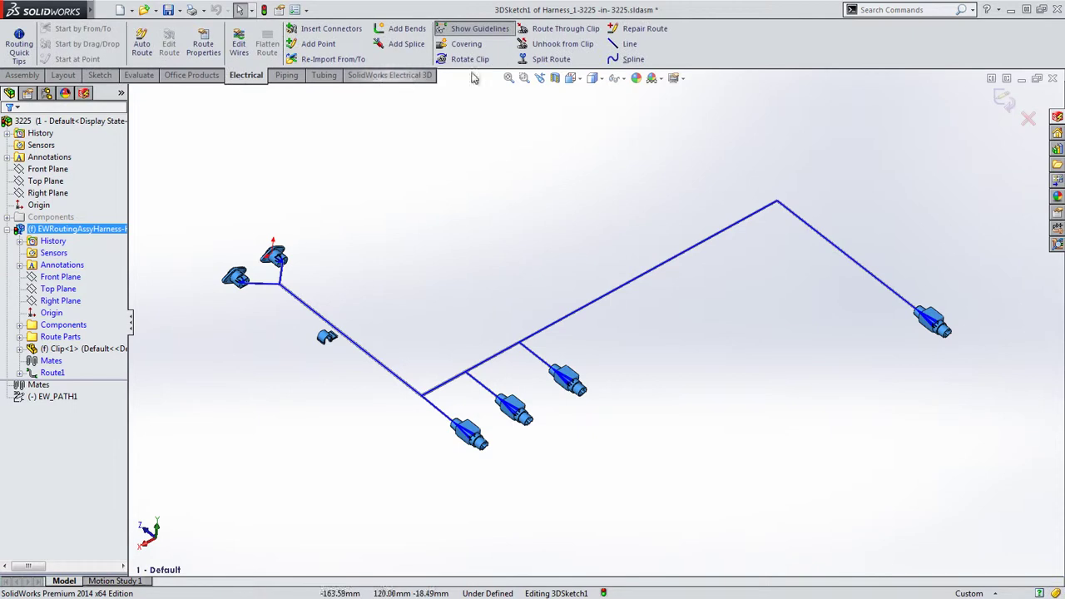
{"action": "left_click", "coordinate": [562, 28]}
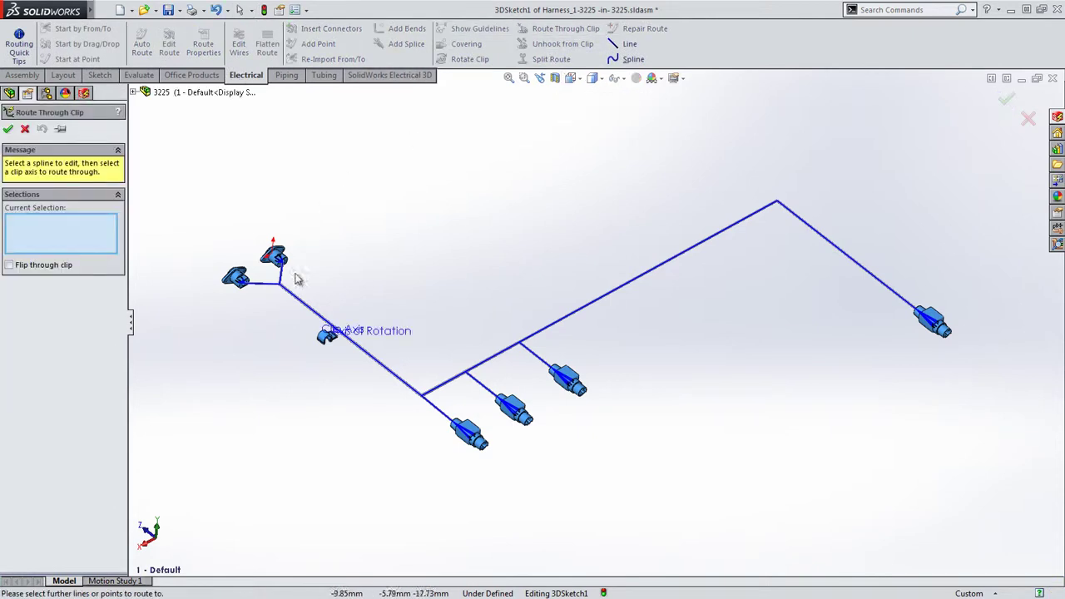
{"action": "left_click", "coordinate": [305, 303]}
{"action": "left_click", "coordinate": [327, 339]}
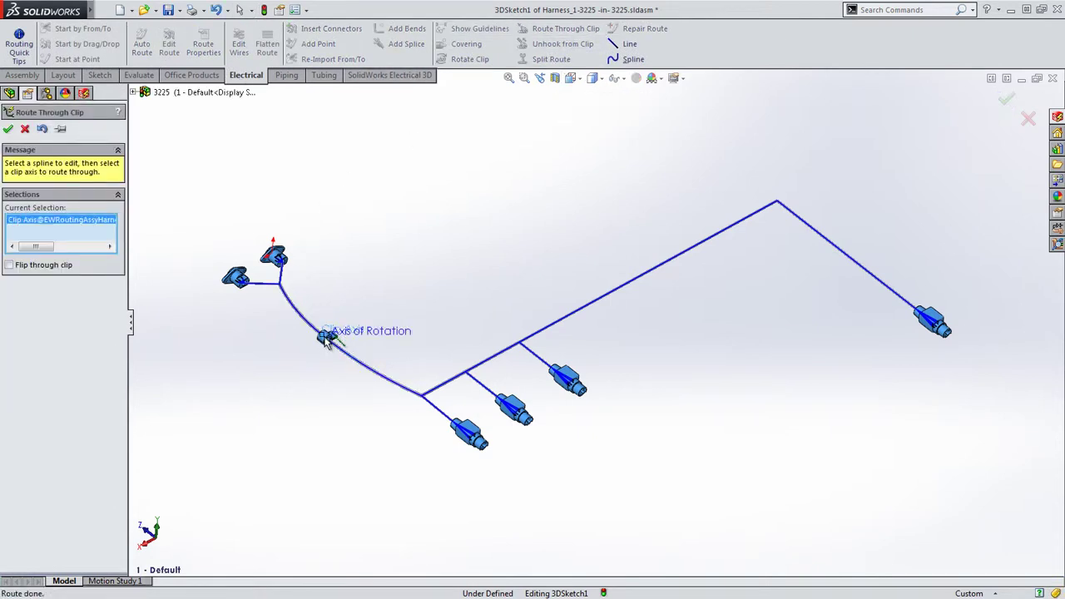
{"action": "left_click", "coordinate": [8, 129]}
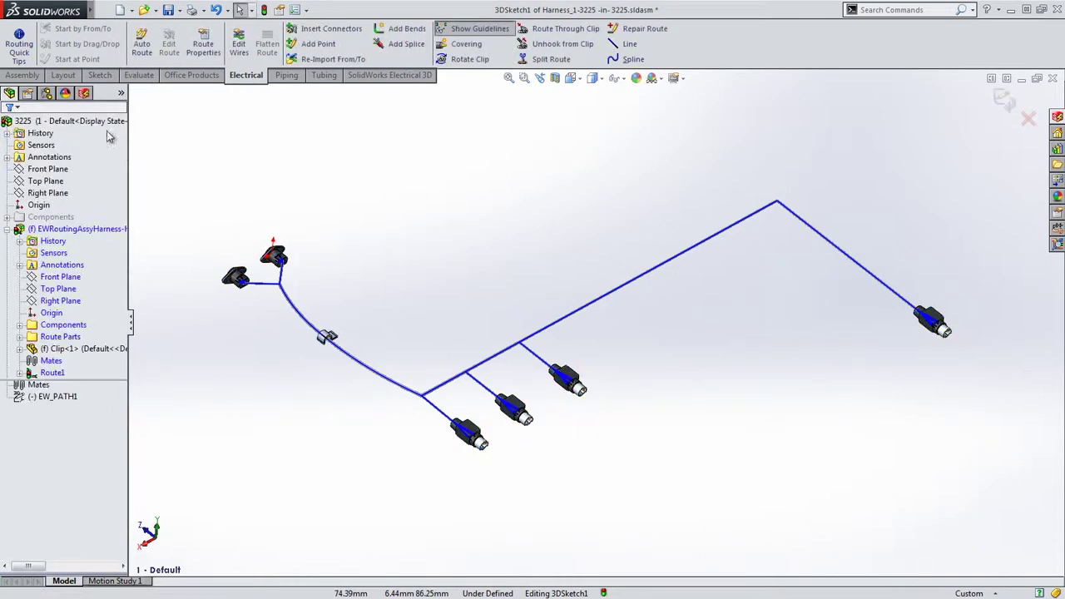
Cover the main trunk segments from the socket junction to the far plug with Cor Tube 1in BLK, accept the default name, and finish route editing
{"action": "left_click", "coordinate": [466, 43]}
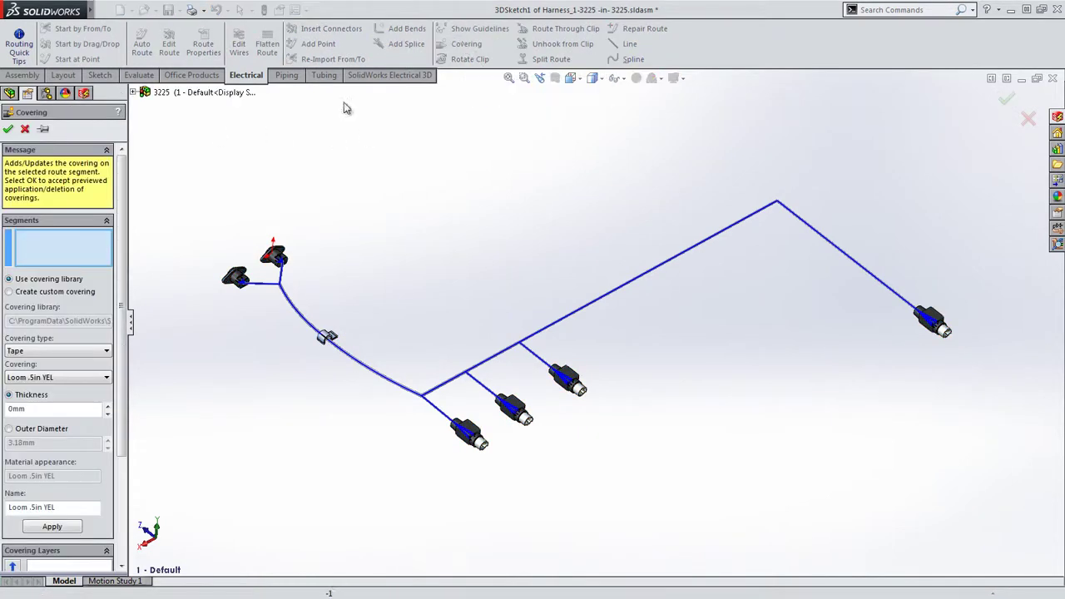
{"action": "left_click", "coordinate": [100, 377]}
{"action": "left_click", "coordinate": [80, 434]}
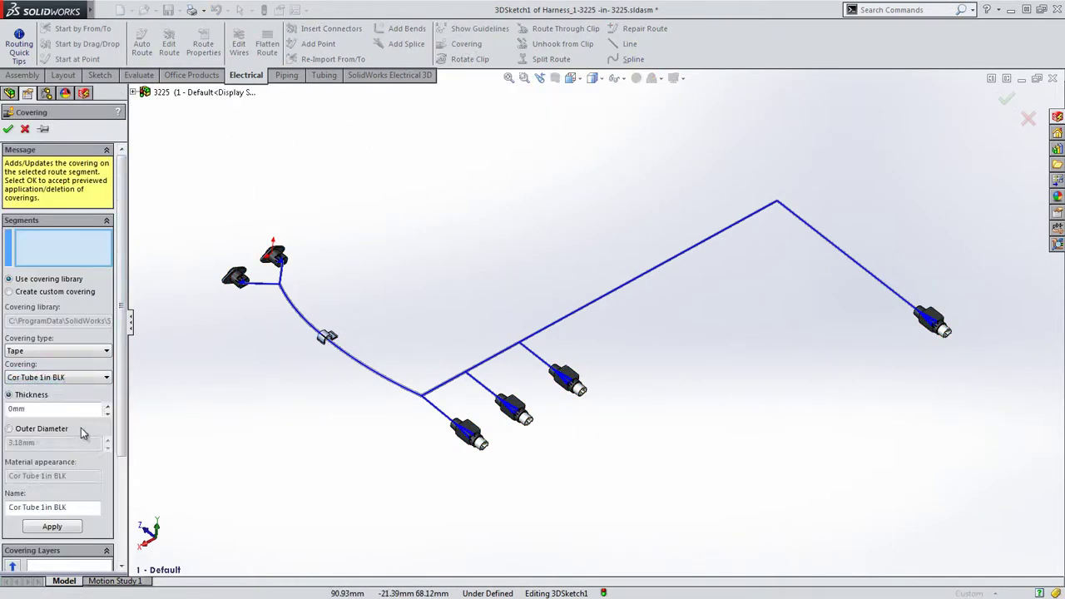
{"action": "left_click", "coordinate": [376, 367]}
{"action": "left_click", "coordinate": [445, 383]}
{"action": "left_click", "coordinate": [499, 353]}
{"action": "left_click", "coordinate": [534, 341]}
{"action": "left_click", "coordinate": [7, 129]}
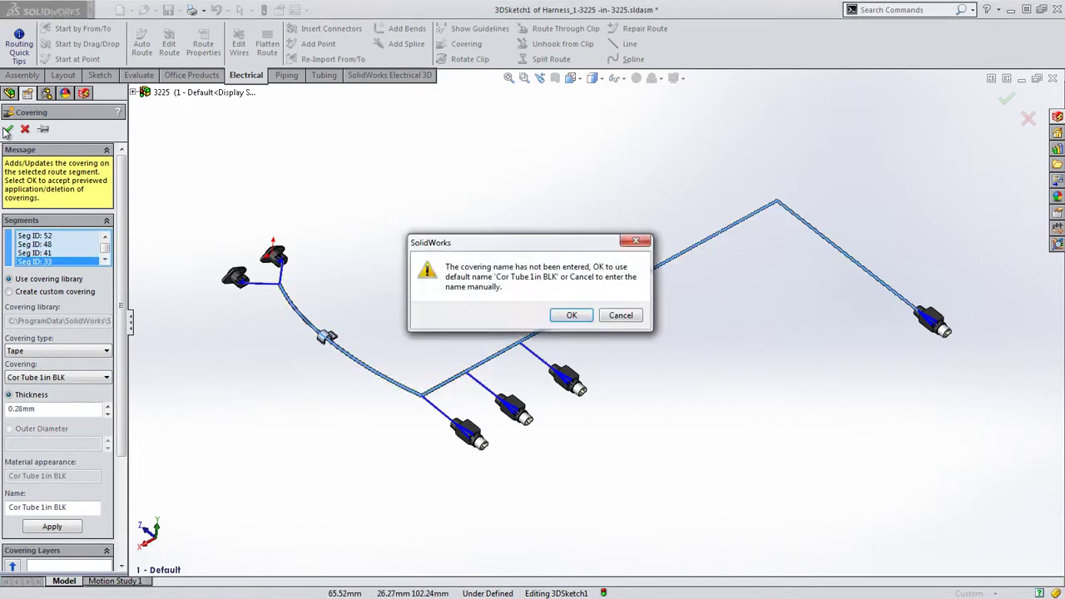
{"action": "left_click", "coordinate": [571, 315]}
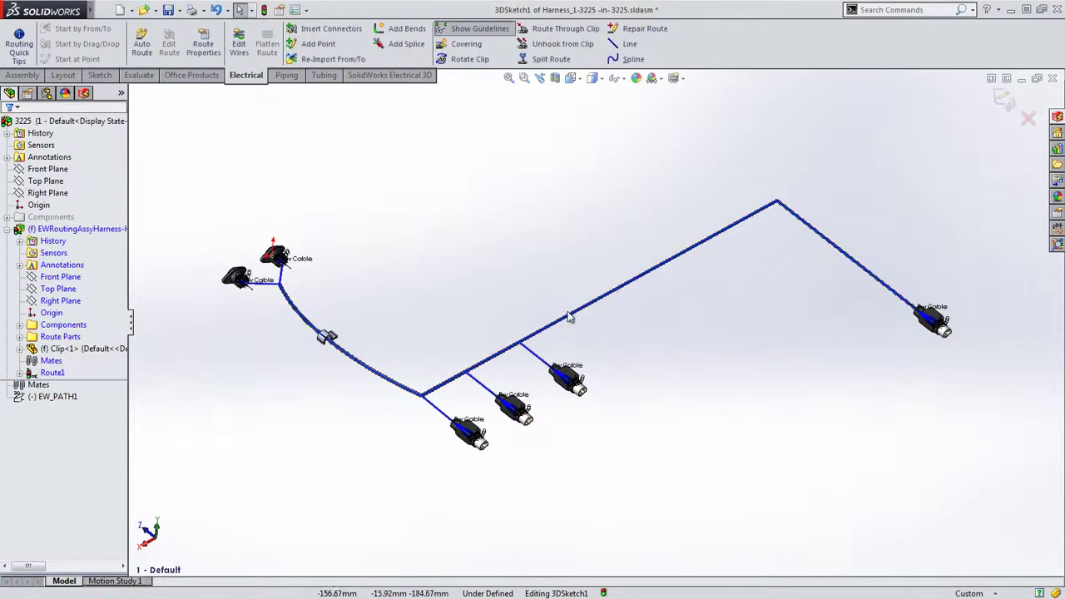
{"action": "left_click", "coordinate": [1002, 101]}
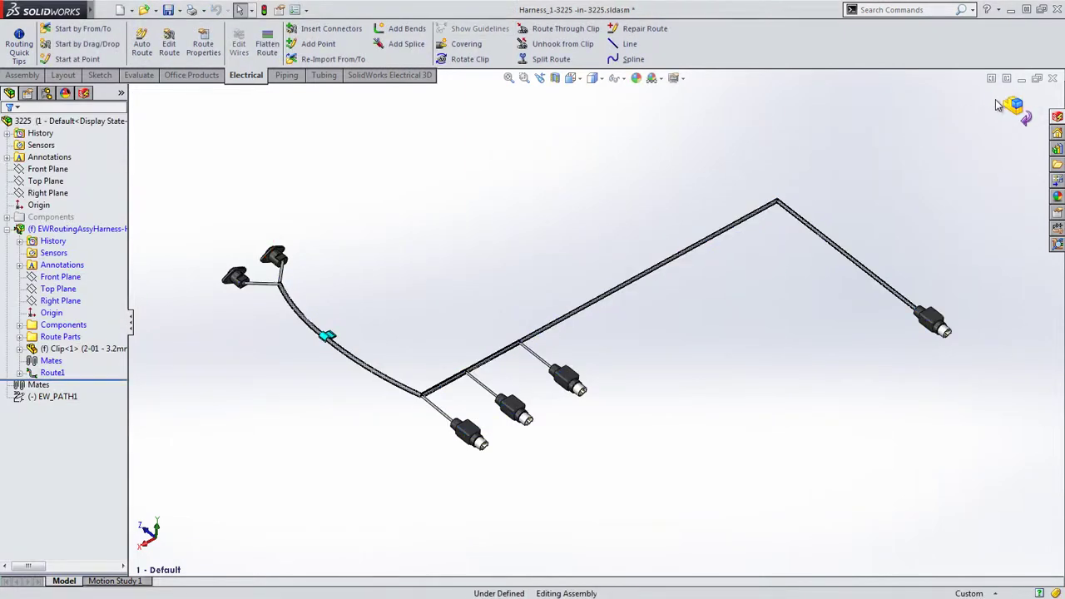
{"action": "left_click", "coordinate": [1005, 100]}
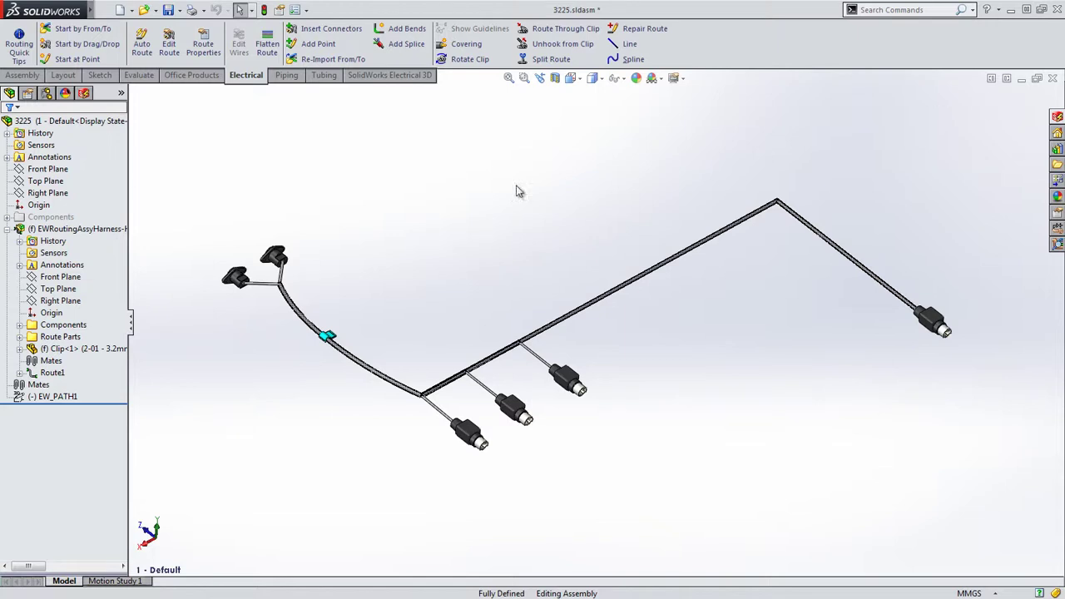
Flatten the harness route as an Annotation type with flattened clips, and generate its drawing with electrical BOM, cut list, connector tables and balloons
{"action": "right_click", "coordinate": [108, 231]}
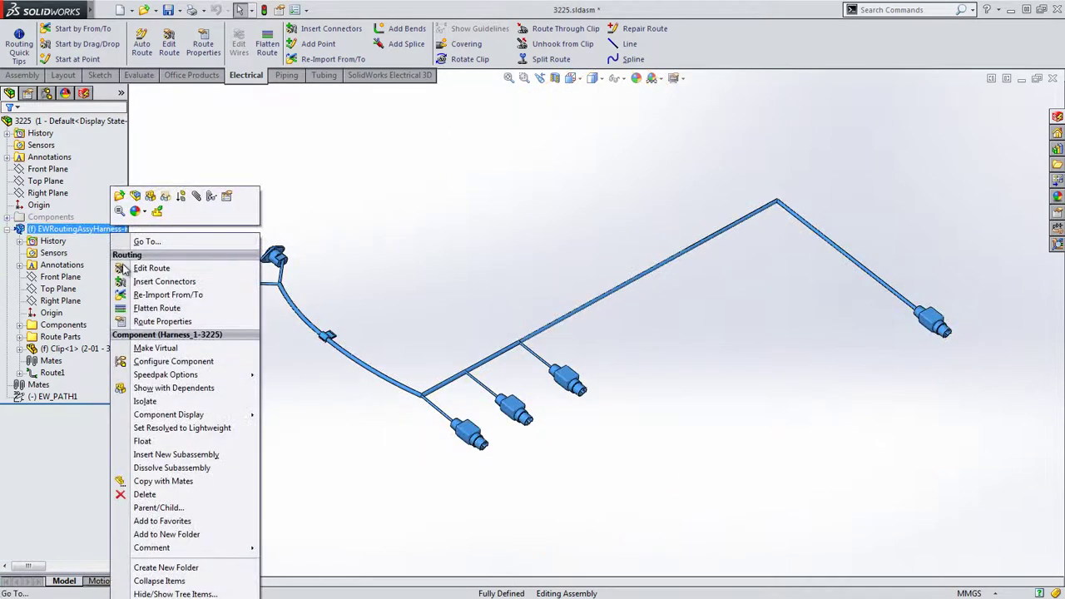
{"action": "left_click", "coordinate": [154, 308]}
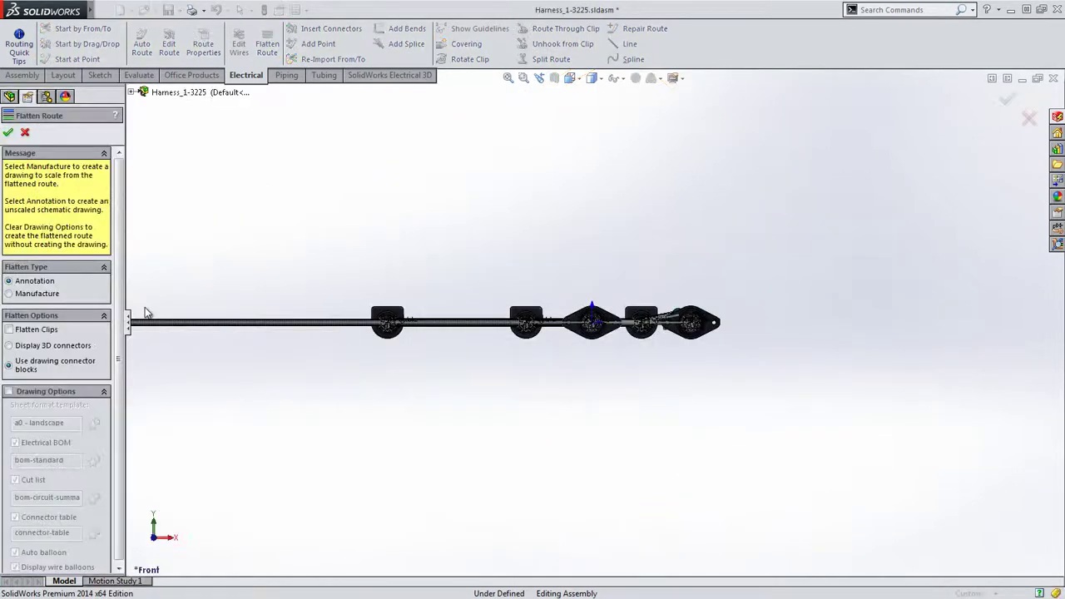
{"action": "left_click", "coordinate": [571, 78]}
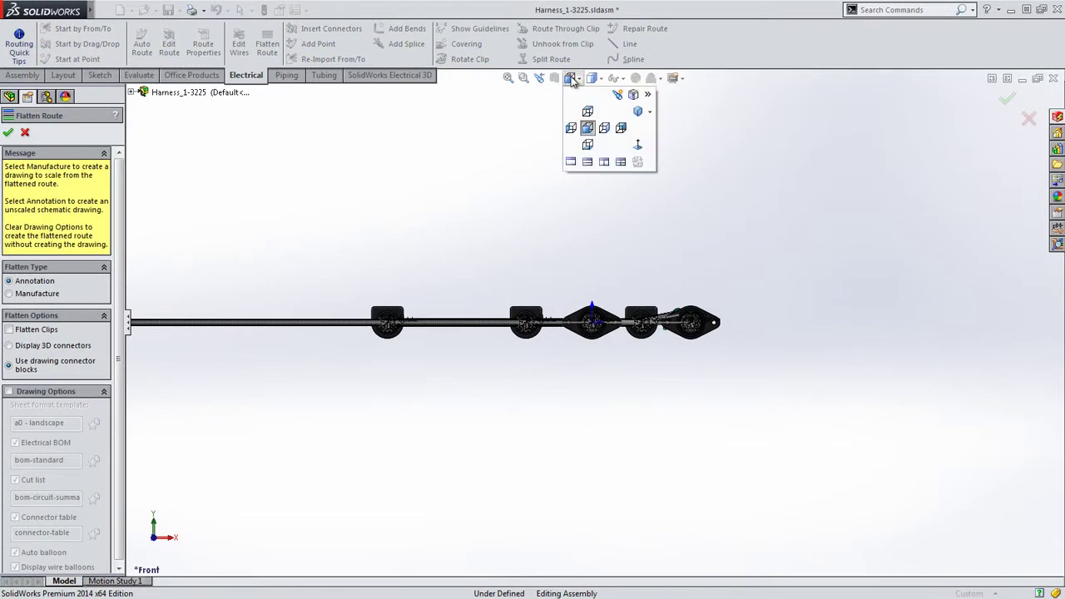
{"action": "left_click", "coordinate": [588, 111]}
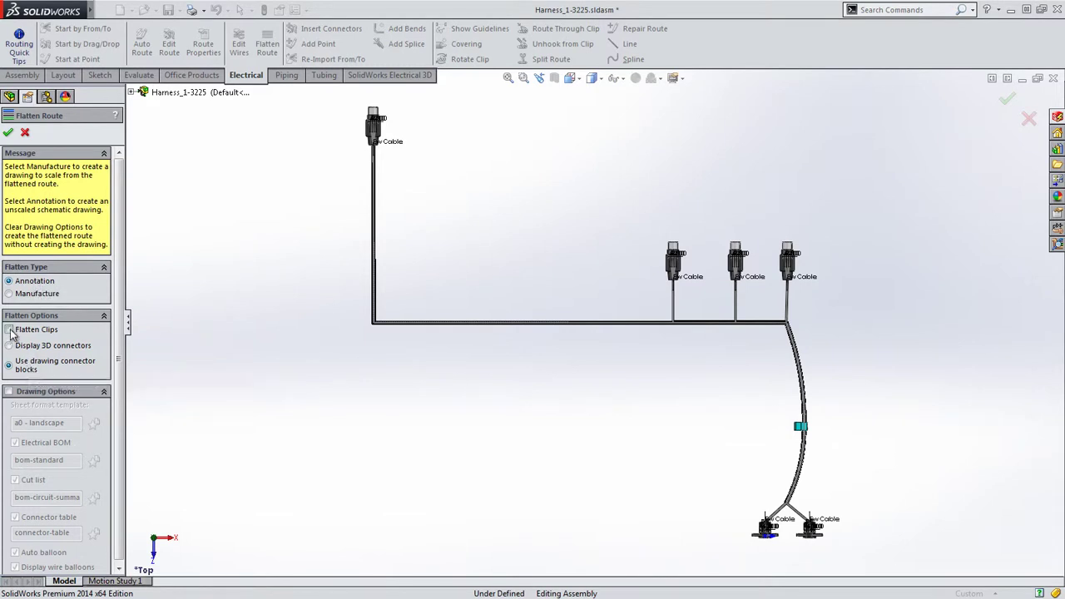
{"action": "left_click", "coordinate": [9, 392]}
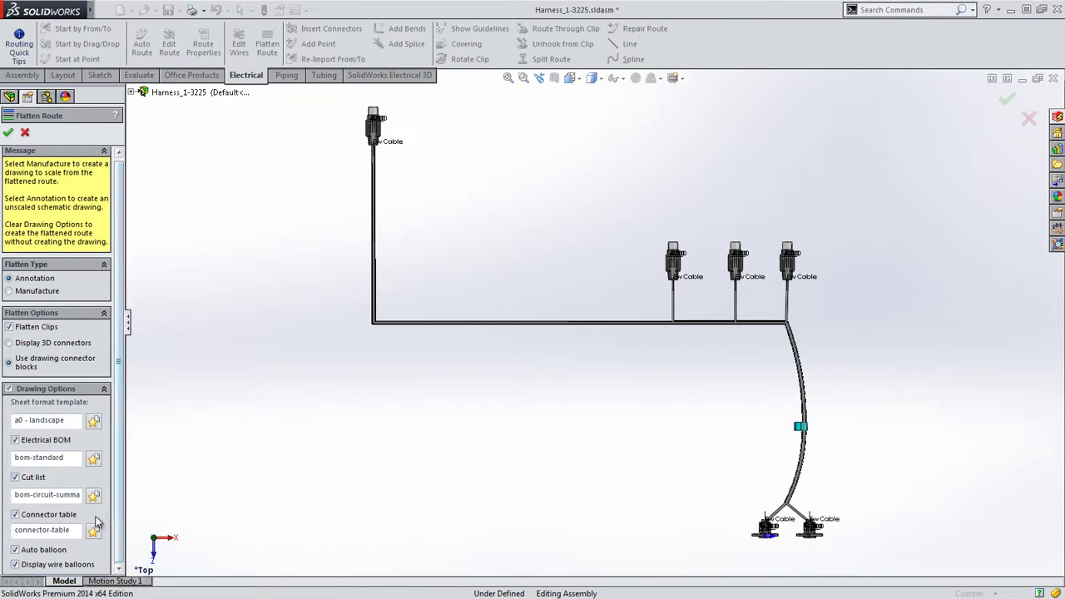
{"action": "left_click", "coordinate": [8, 133]}
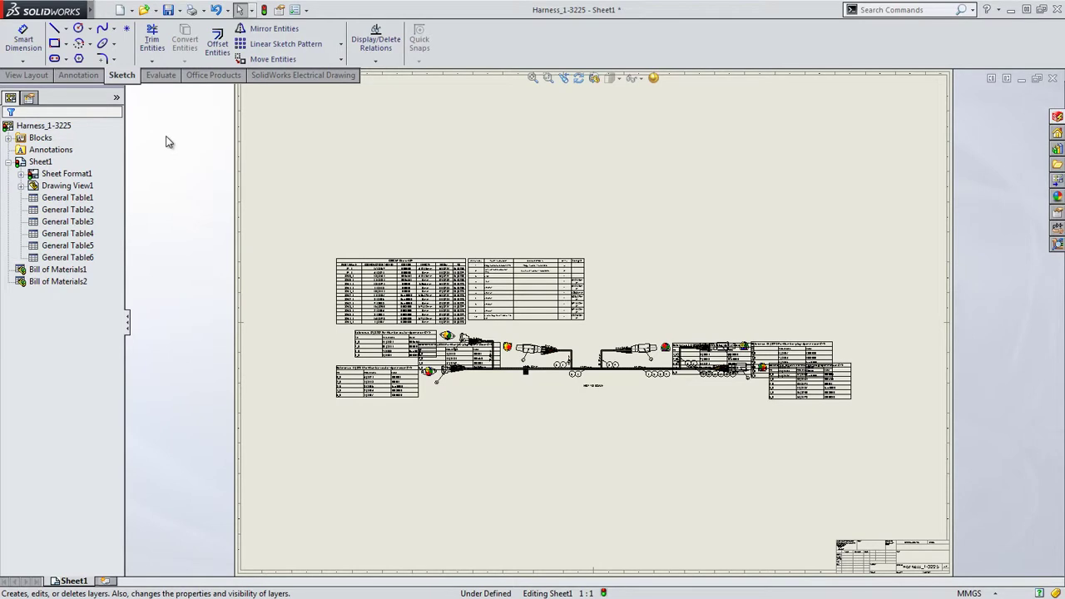
Open the harness assembly's flattened route for editing and spread the two socket branches apart, one angled downward and the other outward and up
{"action": "key", "text": "ctrl+Tab"}
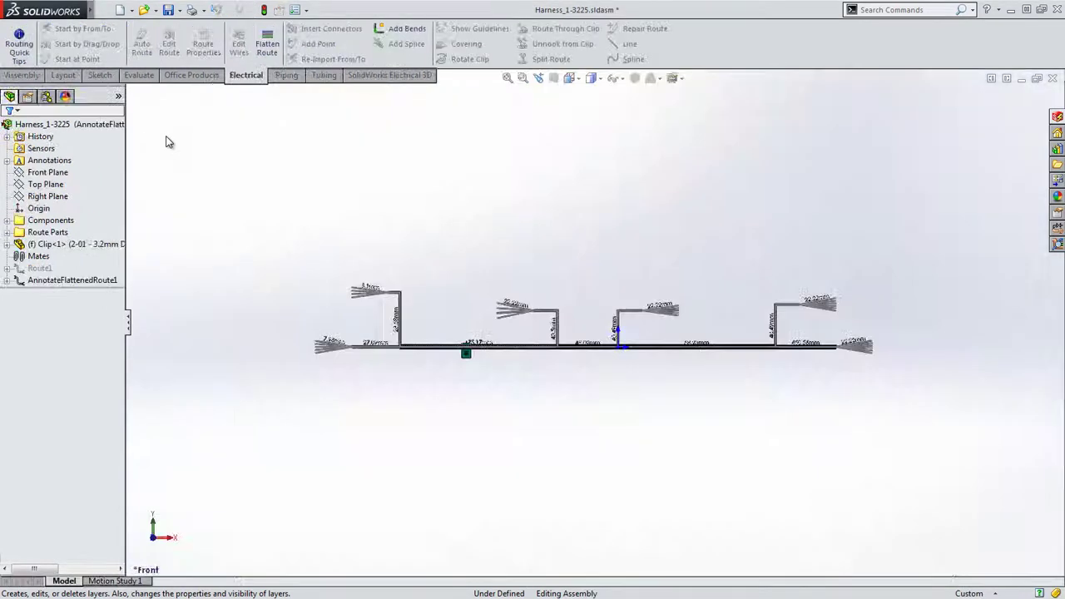
{"action": "right_click", "coordinate": [98, 281]}
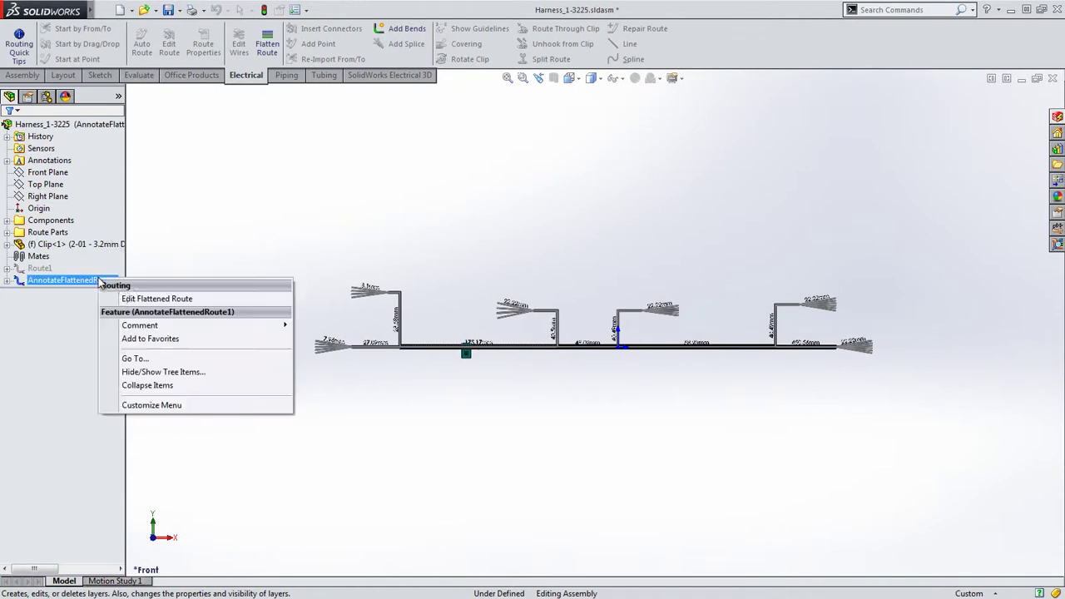
{"action": "left_click", "coordinate": [130, 298]}
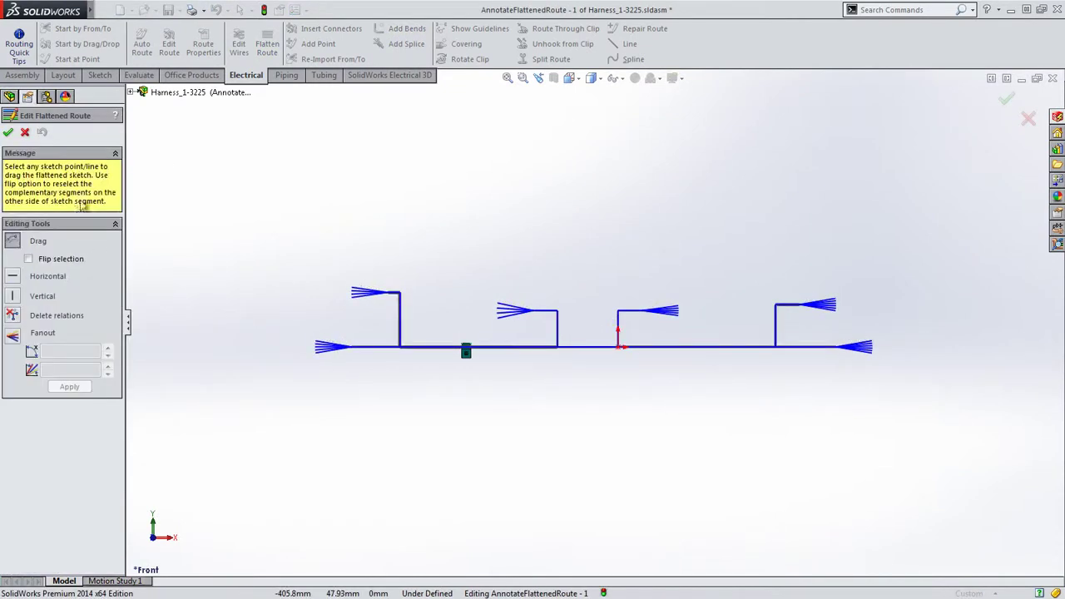
{"action": "left_click", "coordinate": [364, 347]}
{"action": "left_click_drag", "start_coordinate": [365, 352], "coordinate": [371, 450]}
{"action": "left_click_drag", "start_coordinate": [396, 297], "coordinate": [353, 263]}
Pull the two middle plug branches well above the trunk, spread the two end plug branches apart, and finish editing the flattened route
{"action": "left_click_drag", "start_coordinate": [547, 313], "coordinate": [528, 167]}
{"action": "left_click_drag", "start_coordinate": [637, 314], "coordinate": [651, 173]}
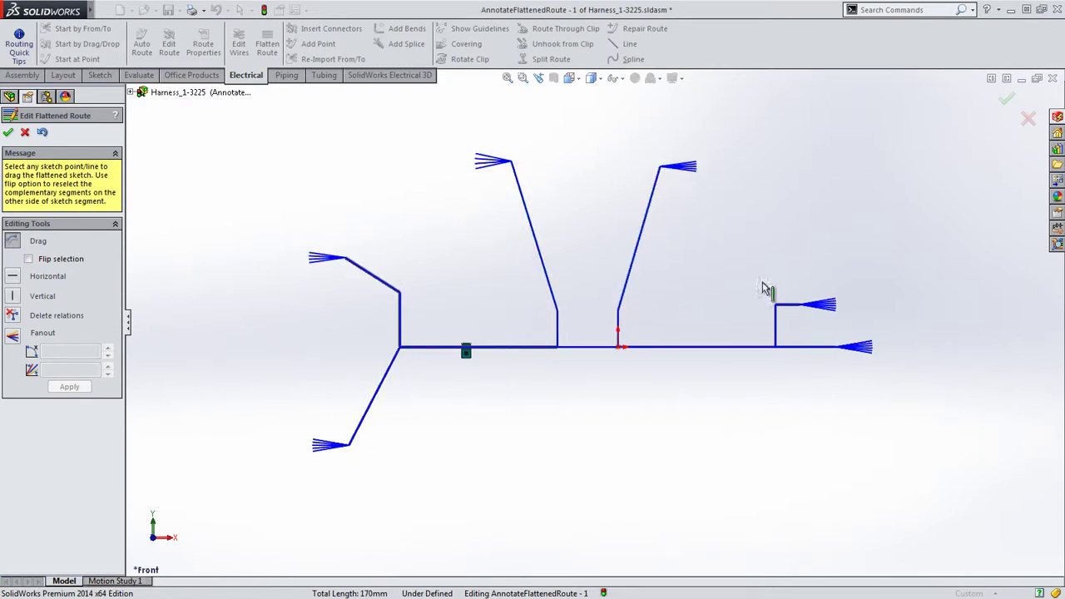
{"action": "left_click_drag", "start_coordinate": [804, 305], "coordinate": [798, 275]}
{"action": "left_click_drag", "start_coordinate": [821, 350], "coordinate": [824, 418]}
{"action": "left_click", "coordinate": [1004, 100]}
In the harness drawing, move the circuit summary table to the sheet's upper left and place the bill of materials directly below it
{"action": "key", "text": "ctrl+Tab"}
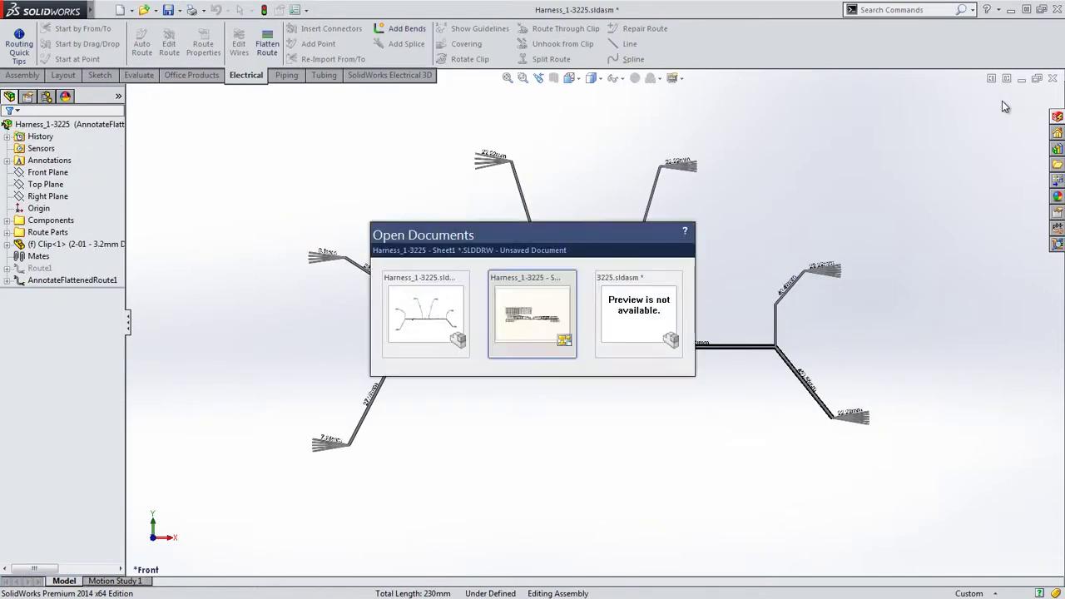
{"action": "left_click", "coordinate": [1005, 100]}
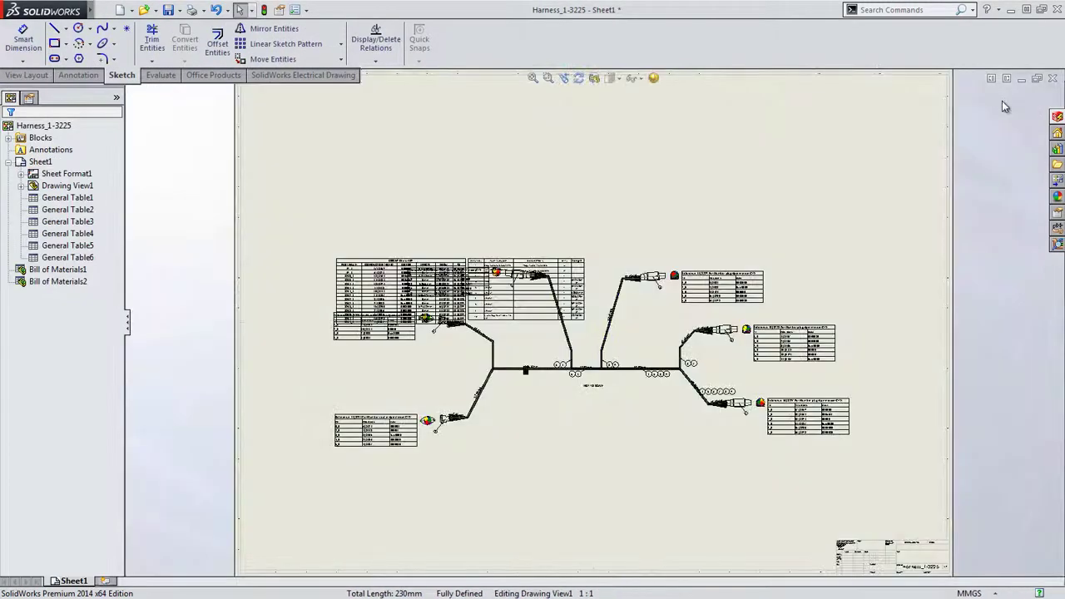
{"action": "scroll", "coordinate": [416, 229], "scroll_direction": "down", "scroll_amount": 2}
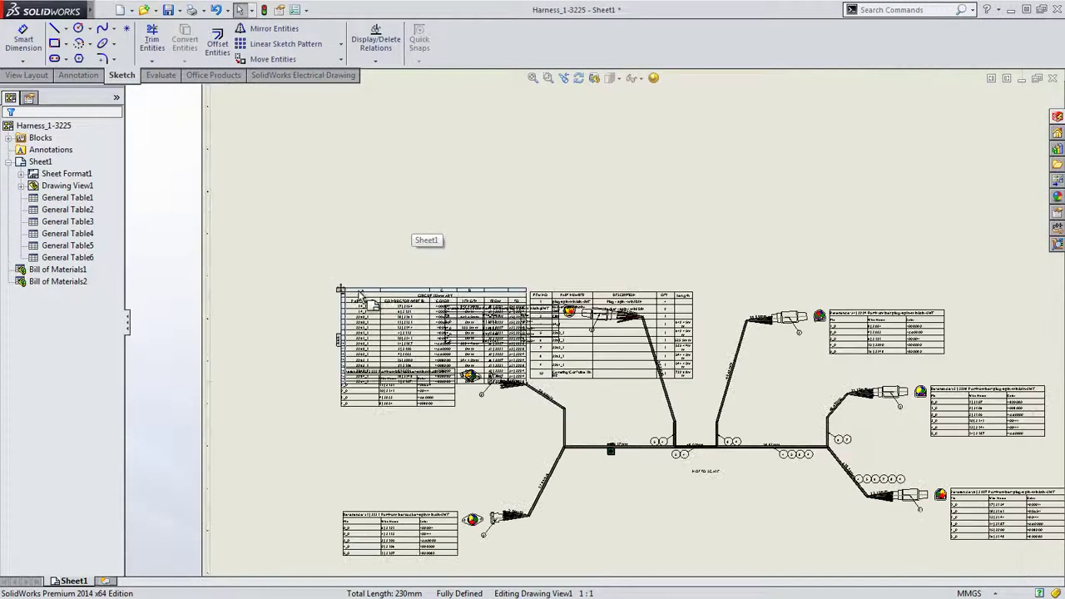
{"action": "left_click_drag", "start_coordinate": [341, 289], "coordinate": [255, 123]}
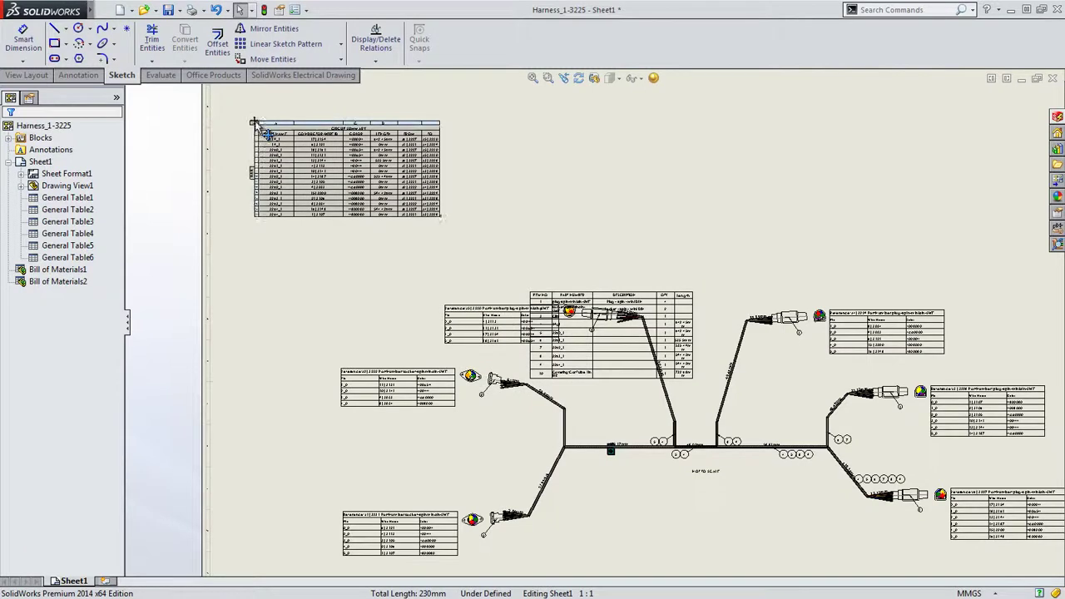
{"action": "left_click_drag", "start_coordinate": [532, 300], "coordinate": [265, 231]}
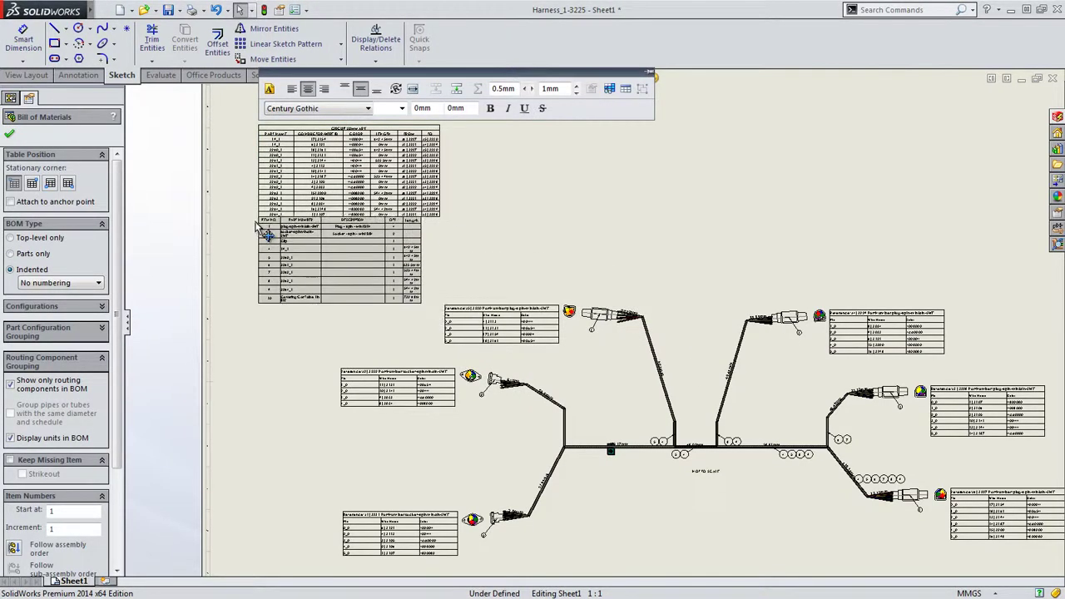
{"action": "left_click", "coordinate": [186, 233]}
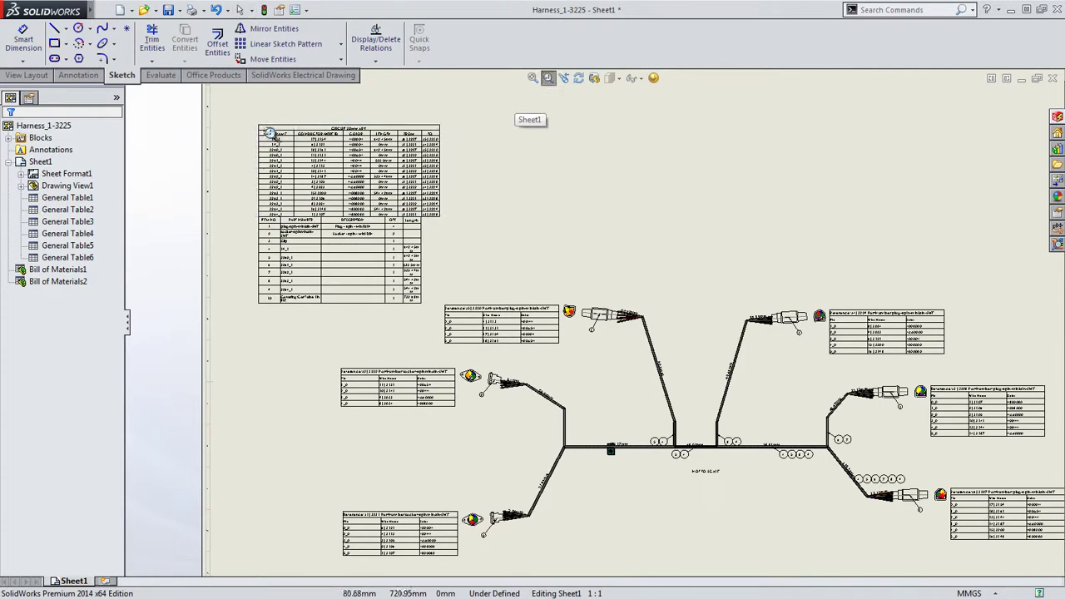
Examine the circuit summary, bill of materials, connector tables and segment lengths up close, and return to the full sheet
{"action": "left_click_drag", "start_coordinate": [251, 123], "coordinate": [450, 316]}
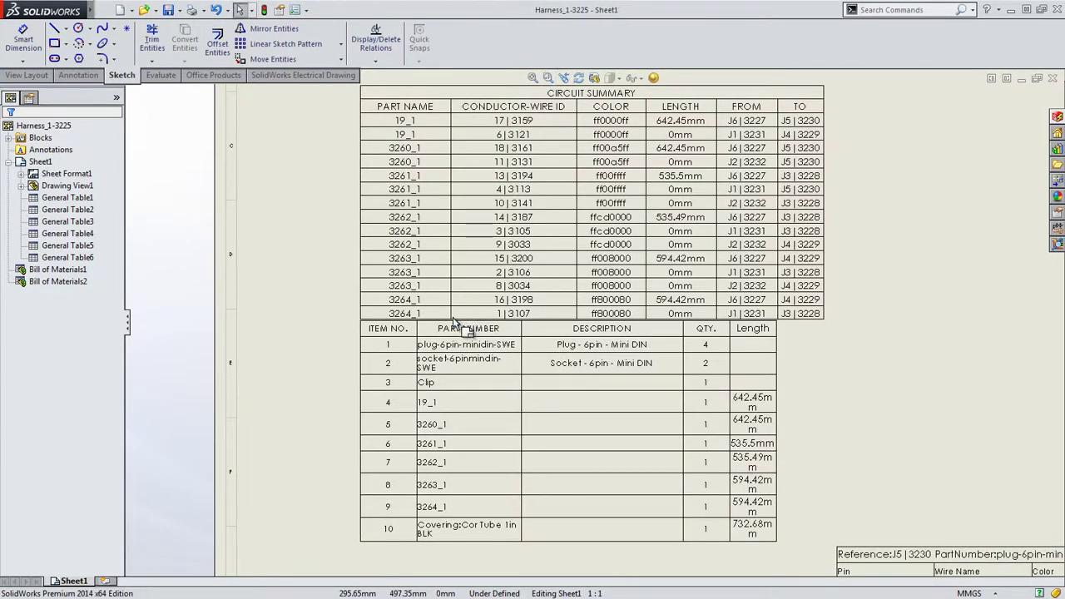
{"action": "mouse_move", "coordinate": [949, 389]}
{"action": "middle_mouse_down"}
{"action": "mouse_move", "coordinate": [554, 181]}
{"action": "mouse_move", "coordinate": [513, 174]}
{"action": "middle_mouse_up"}
{"action": "mouse_move", "coordinate": [855, 495]}
{"action": "middle_mouse_down"}
{"action": "mouse_move", "coordinate": [742, 299]}
{"action": "mouse_move", "coordinate": [443, 273]}
{"action": "mouse_move", "coordinate": [194, 275]}
{"action": "middle_mouse_up"}
{"action": "middle_click_drag", "start_coordinate": [417, 329], "coordinate": [997, 170]}
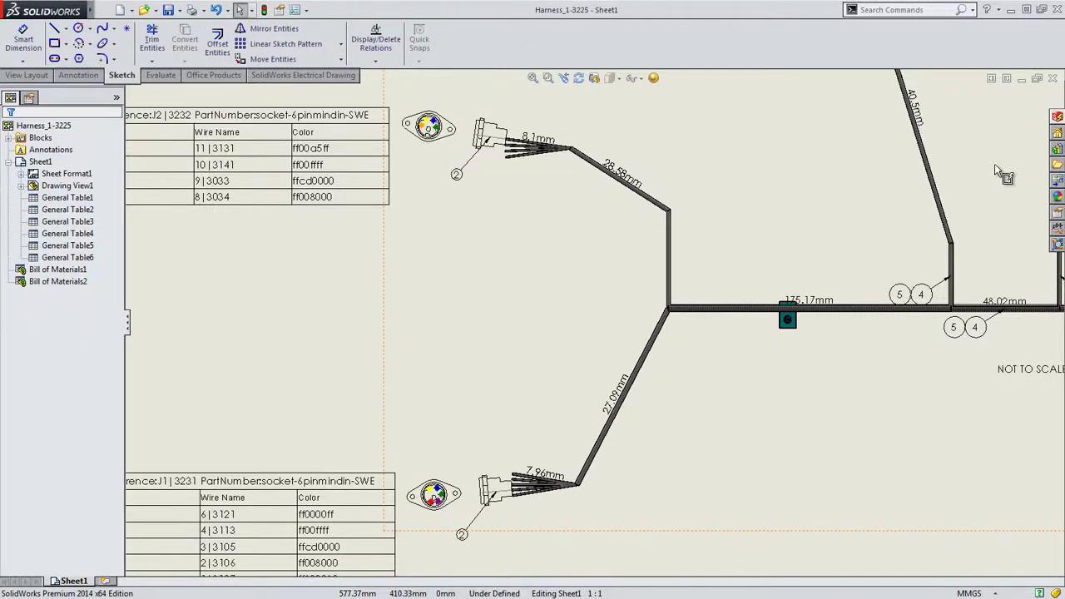
{"action": "middle_click_drag", "start_coordinate": [499, 195], "coordinate": [667, 305]}
{"action": "key", "text": "f"}
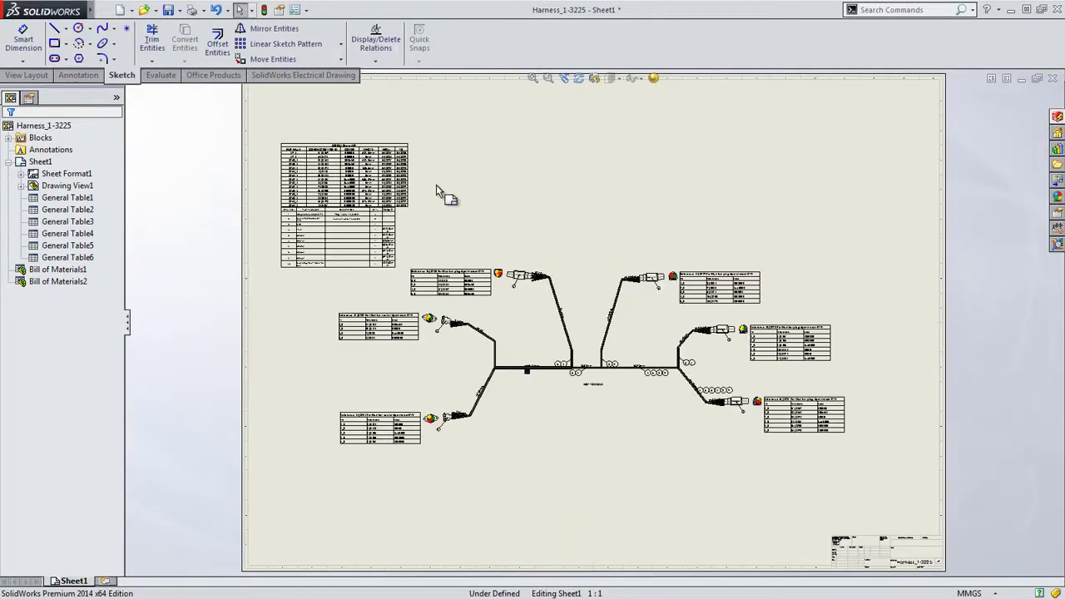